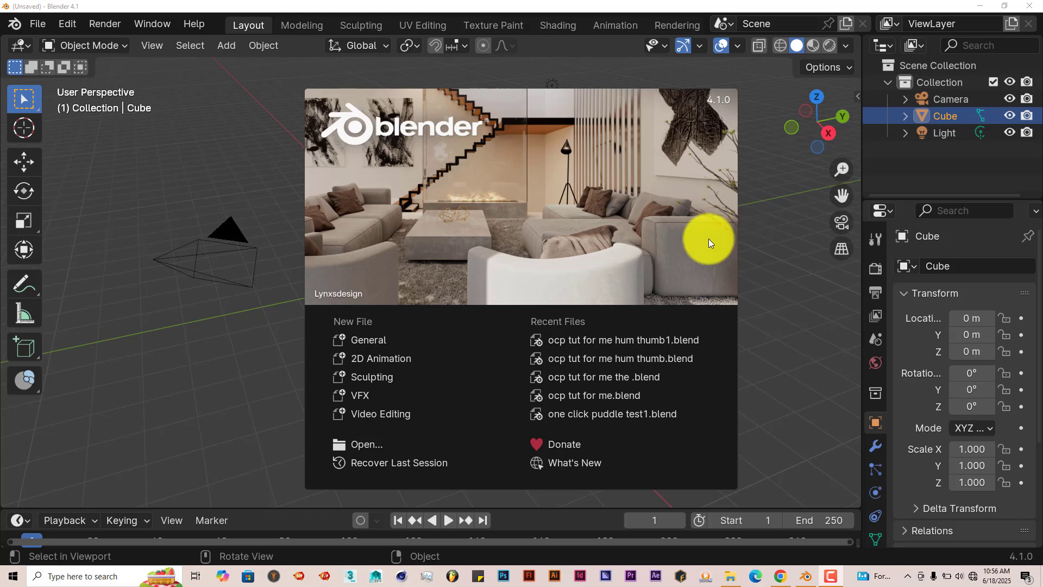
Step: Open the add-on preferences, bring up the file browser for installing an add-on, and close it without installing anything
{"action": "left_click", "coordinate": [70, 26]}
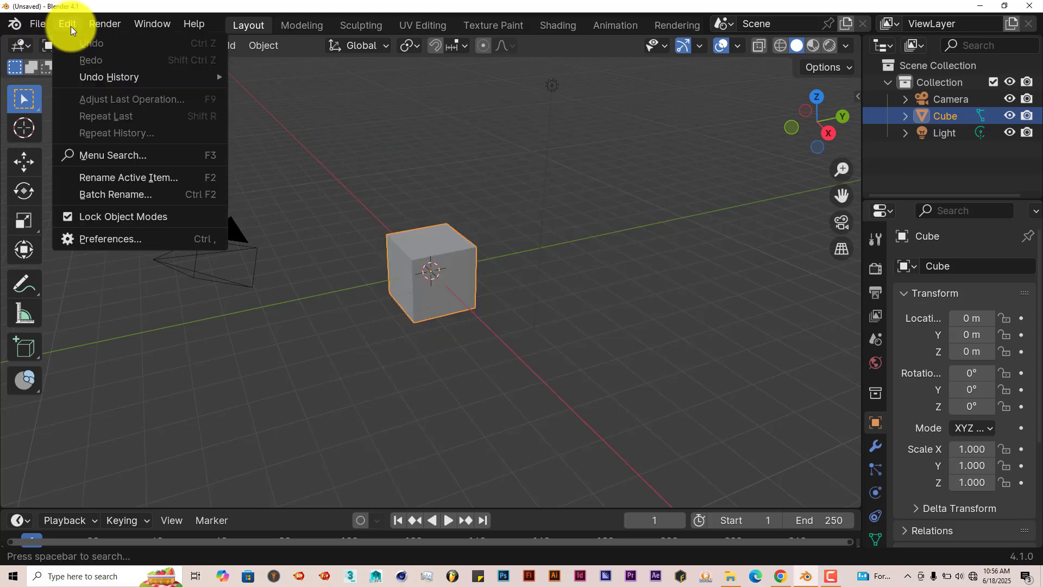
{"action": "left_click", "coordinate": [115, 237]}
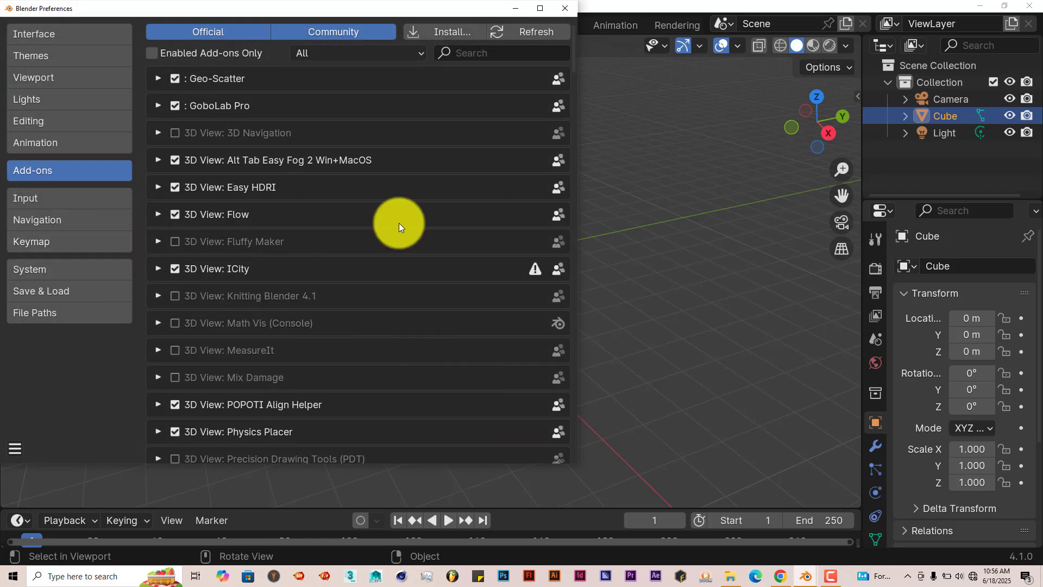
{"action": "left_click", "coordinate": [445, 31]}
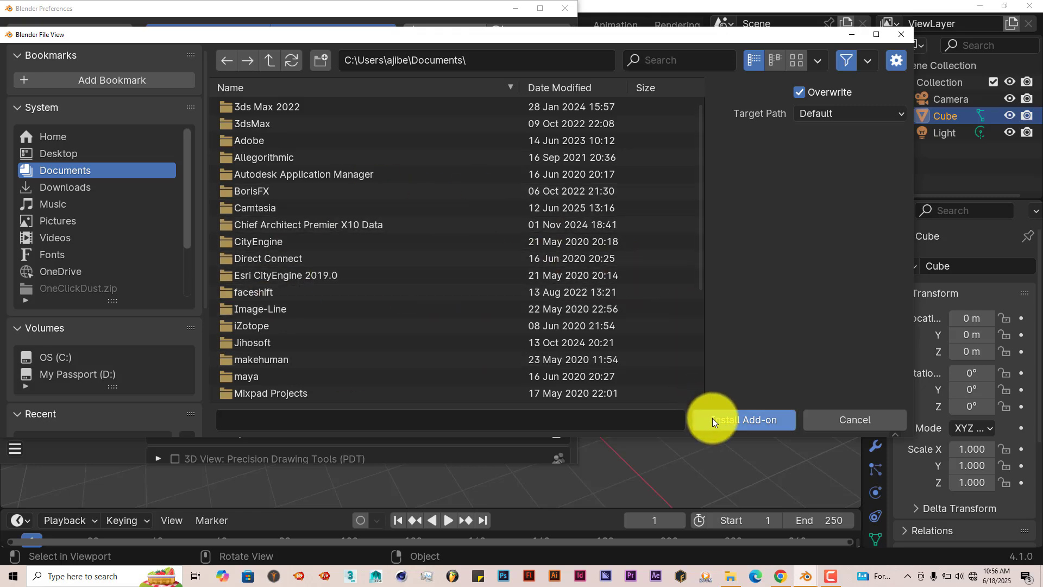
{"action": "left_click", "coordinate": [907, 34]}
Step: Search the add-ons list for "one" and close the preferences
{"action": "left_click", "coordinate": [506, 51]}
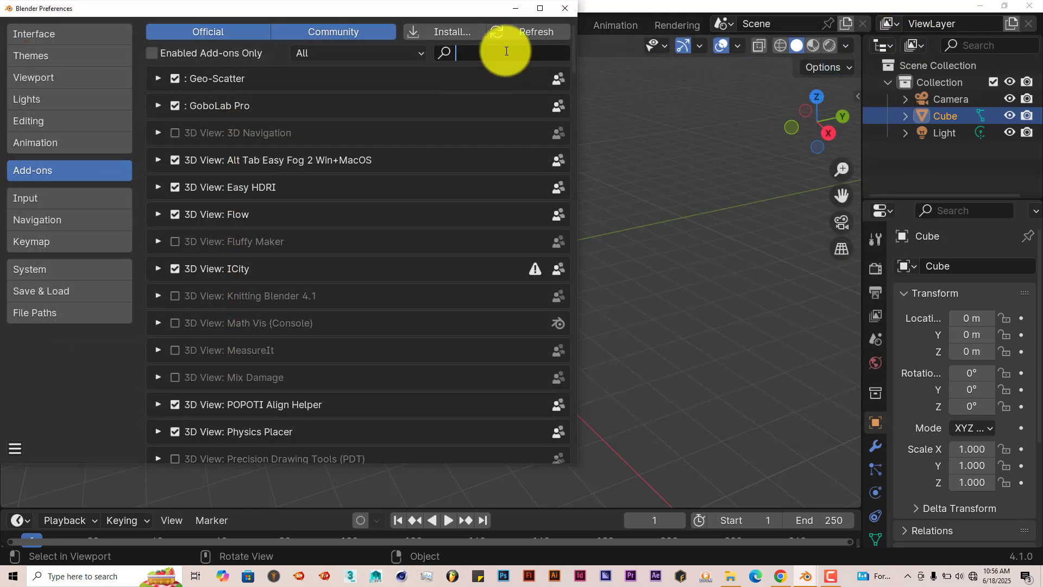
{"action": "type", "text": "one"}
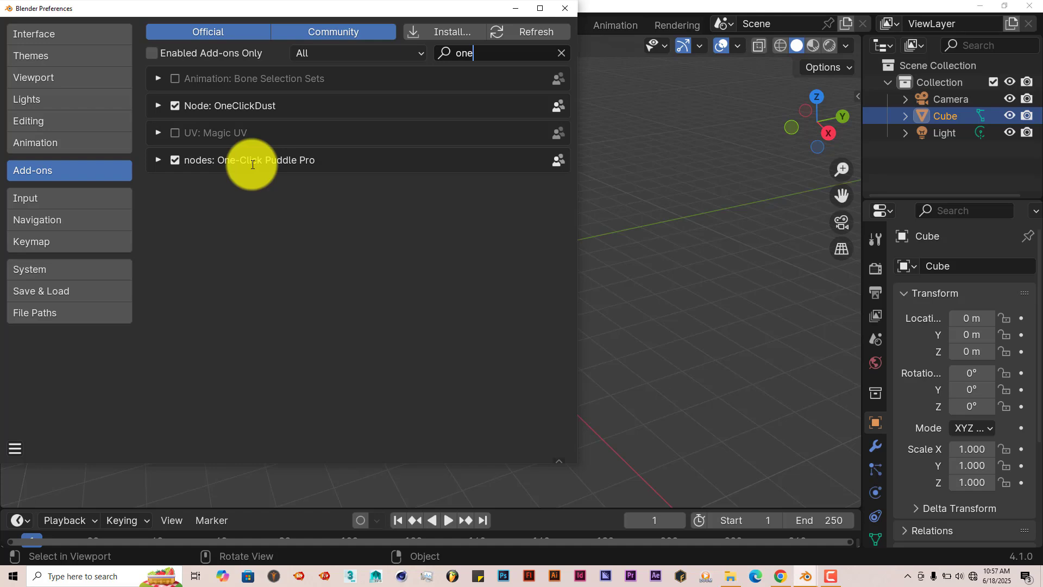
{"action": "left_click", "coordinate": [570, 8]}
Step: Show the viewport sidebar and replace the default cube with a monkey mesh
{"action": "left_click", "coordinate": [855, 96]}
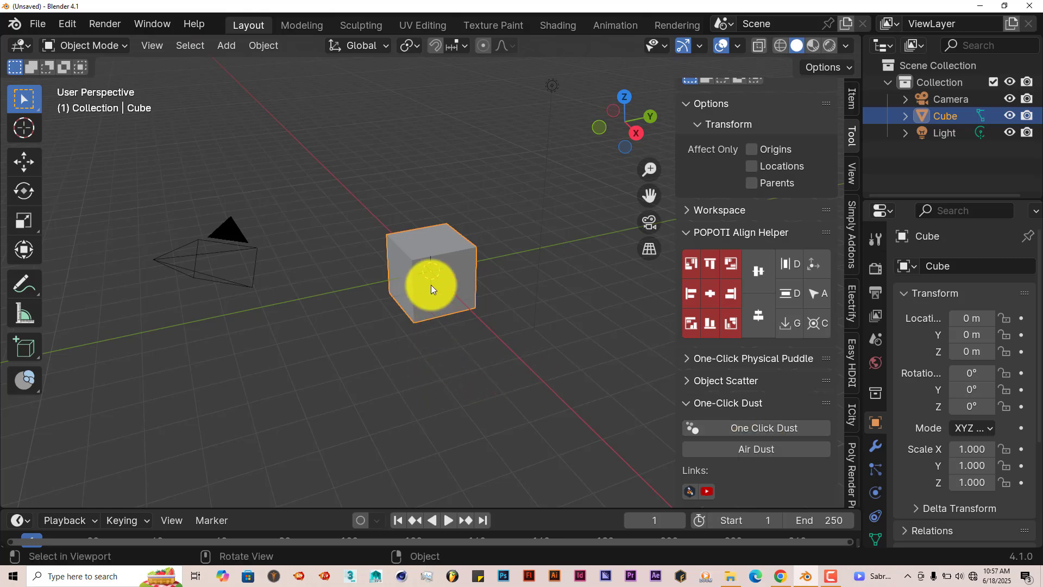
{"action": "scroll", "coordinate": [431, 285], "scroll_direction": "up", "scroll_amount": 3}
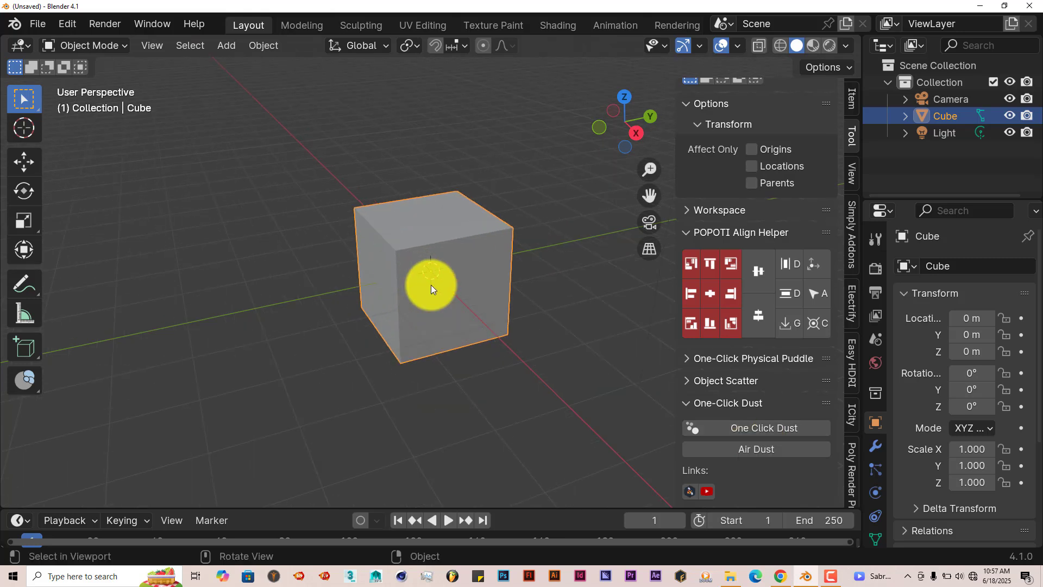
{"action": "key", "text": "Delete"}
{"action": "key", "text": "shift+a"}
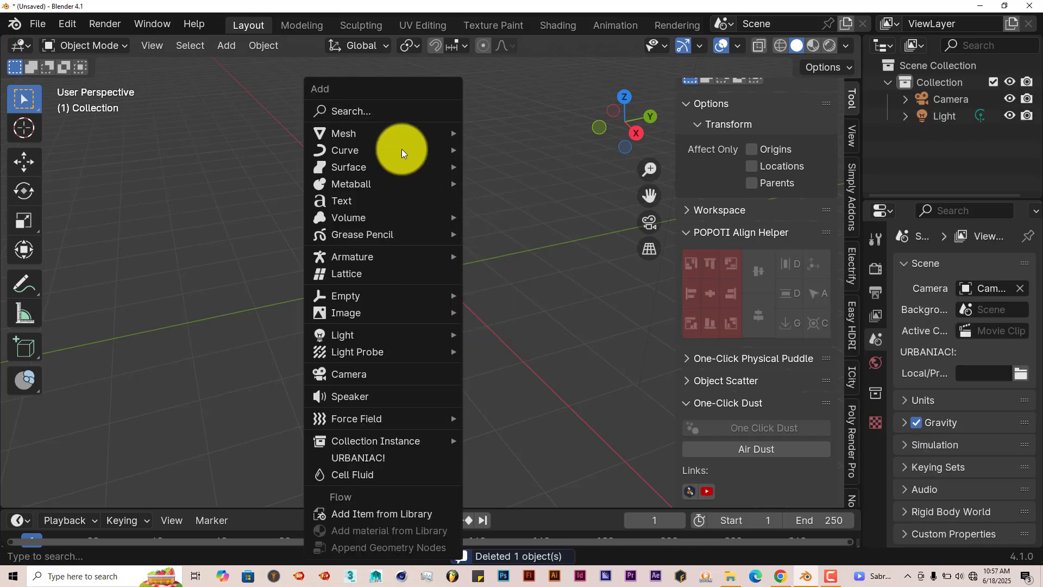
{"action": "mouse_move", "coordinate": [400, 132]}
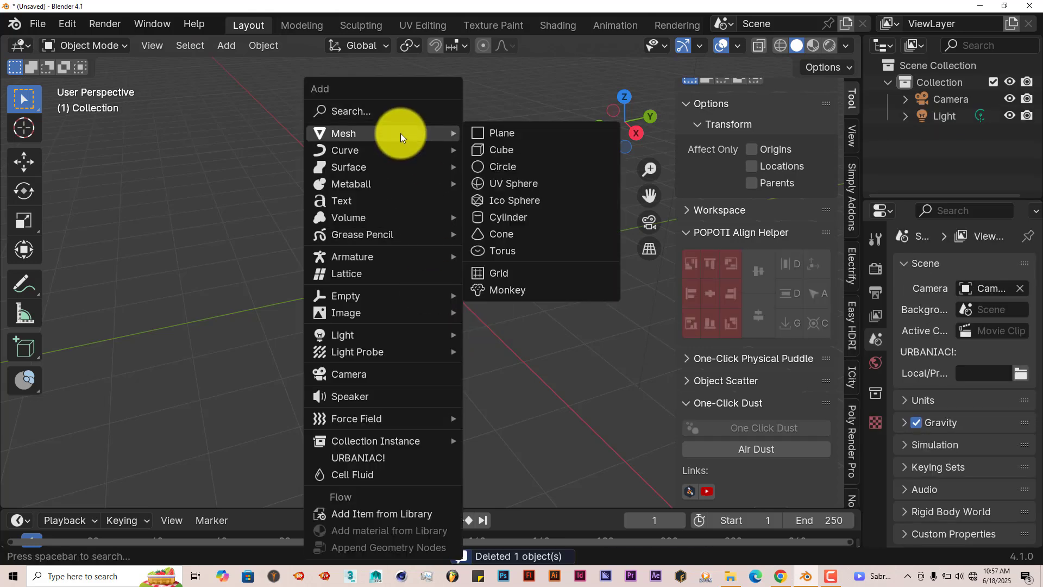
{"action": "left_click", "coordinate": [500, 290]}
Step: Add a Subdivision Surface modifier to the monkey head
{"action": "left_click", "coordinate": [877, 447]}
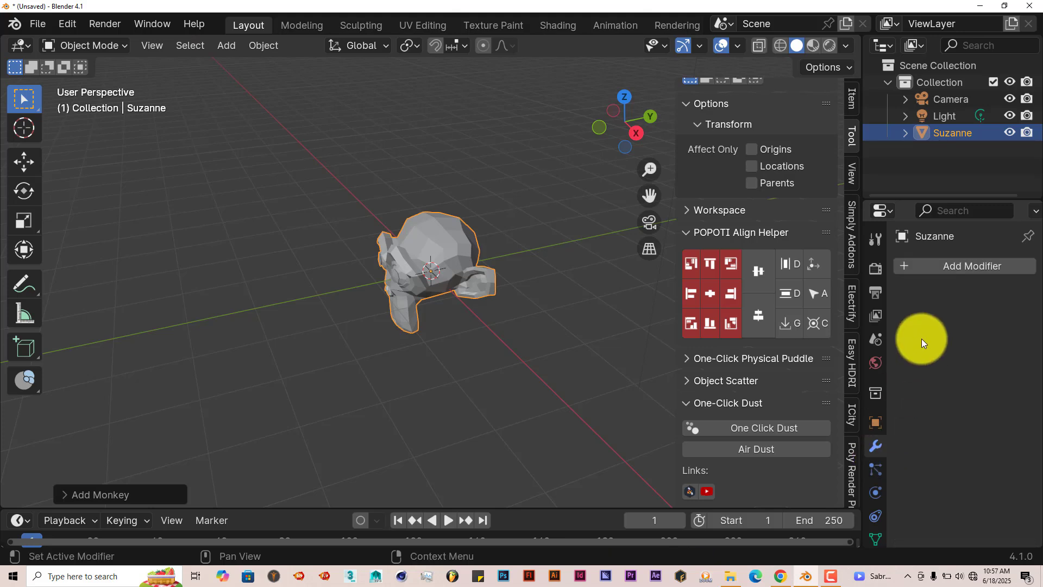
{"action": "left_click", "coordinate": [904, 265]}
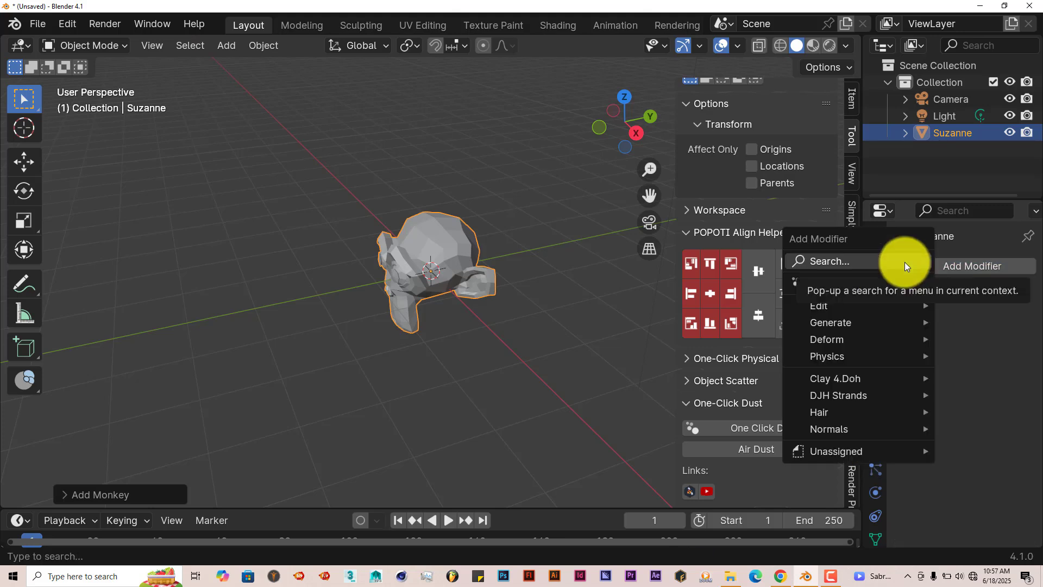
{"action": "mouse_move", "coordinate": [878, 328]}
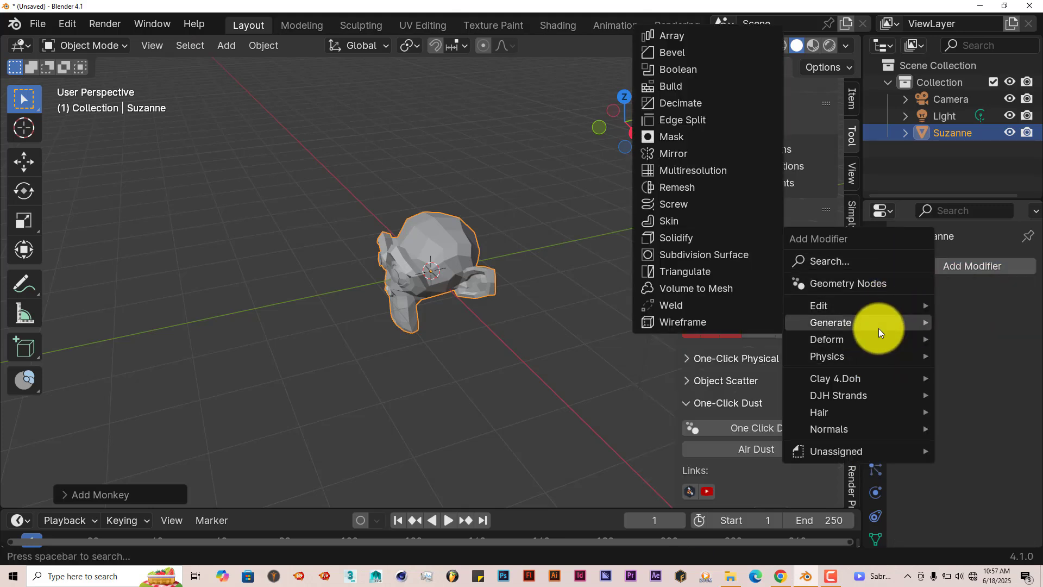
{"action": "left_click", "coordinate": [721, 250]}
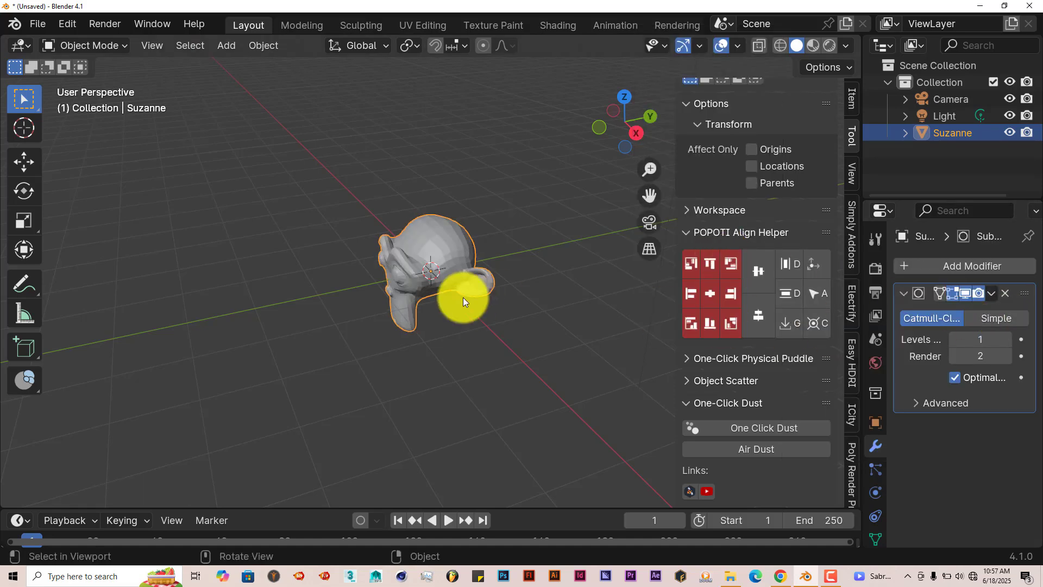
Step: Examine the subdivided monkey head from the front and from the side
{"action": "key", "text": "KP_1"}
{"action": "scroll", "coordinate": [463, 297], "scroll_direction": "up", "scroll_amount": 2}
{"action": "left_click_drag", "start_coordinate": [642, 199], "coordinate": [628, 226]}
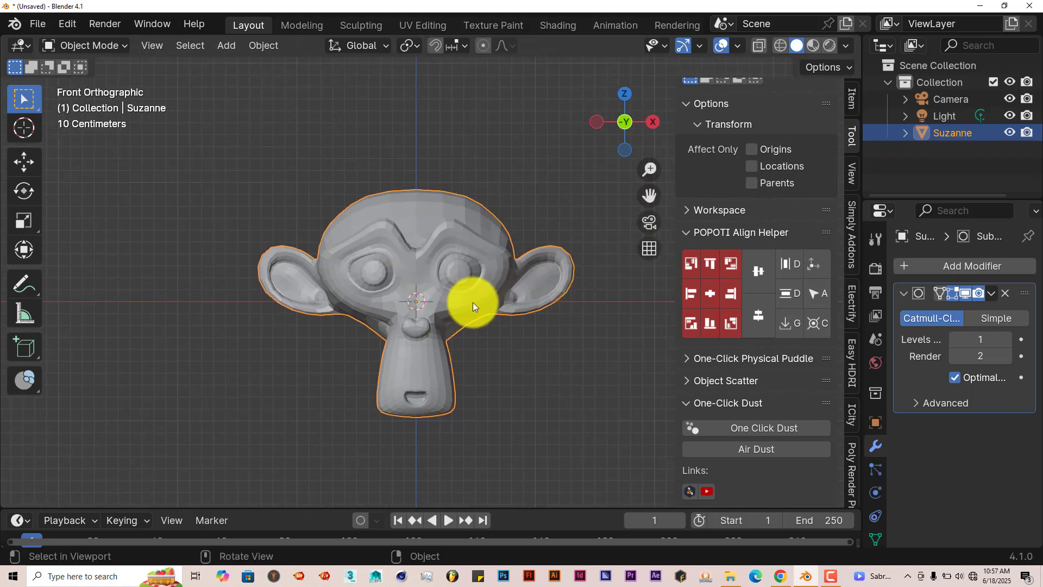
{"action": "middle_click_drag", "start_coordinate": [489, 250], "coordinate": [394, 242]}
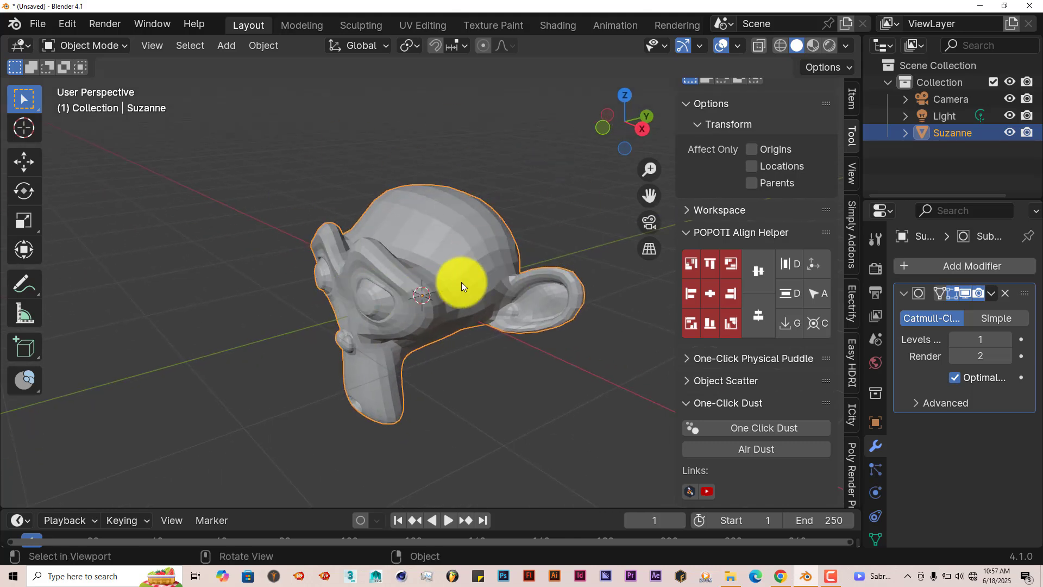
{"action": "scroll", "coordinate": [462, 282], "scroll_direction": "up", "scroll_amount": 2}
{"action": "middle_click_drag", "start_coordinate": [466, 275], "coordinate": [440, 266]}
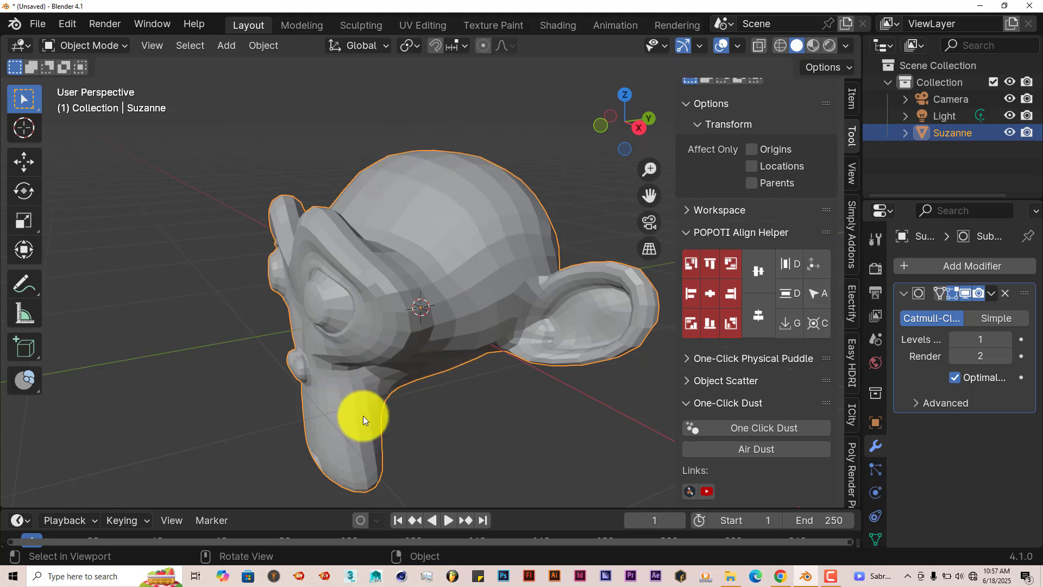
{"action": "middle_click_drag", "start_coordinate": [363, 416], "coordinate": [410, 424]}
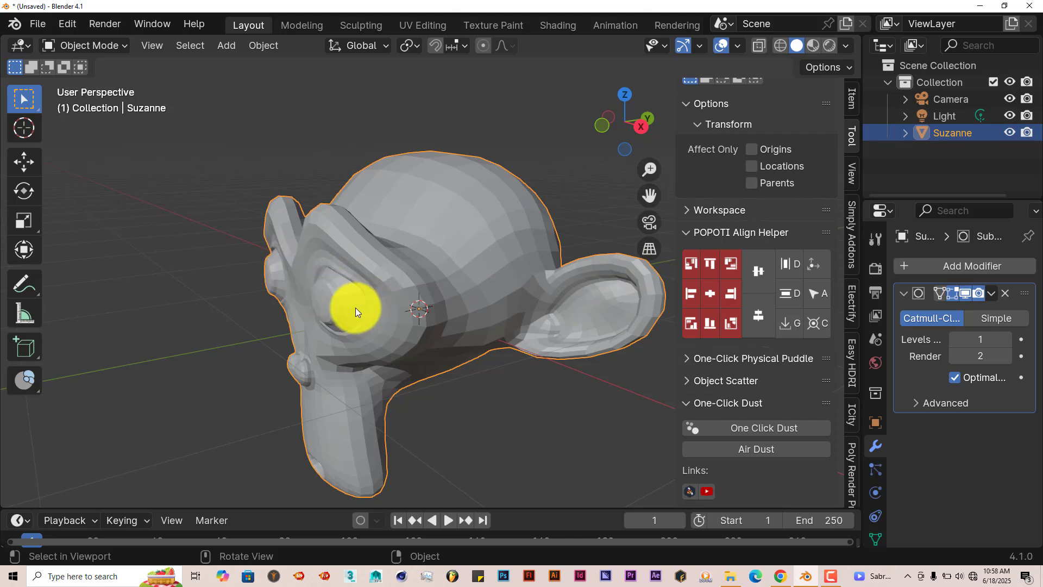
{"action": "middle_click_drag", "start_coordinate": [401, 285], "coordinate": [286, 188]}
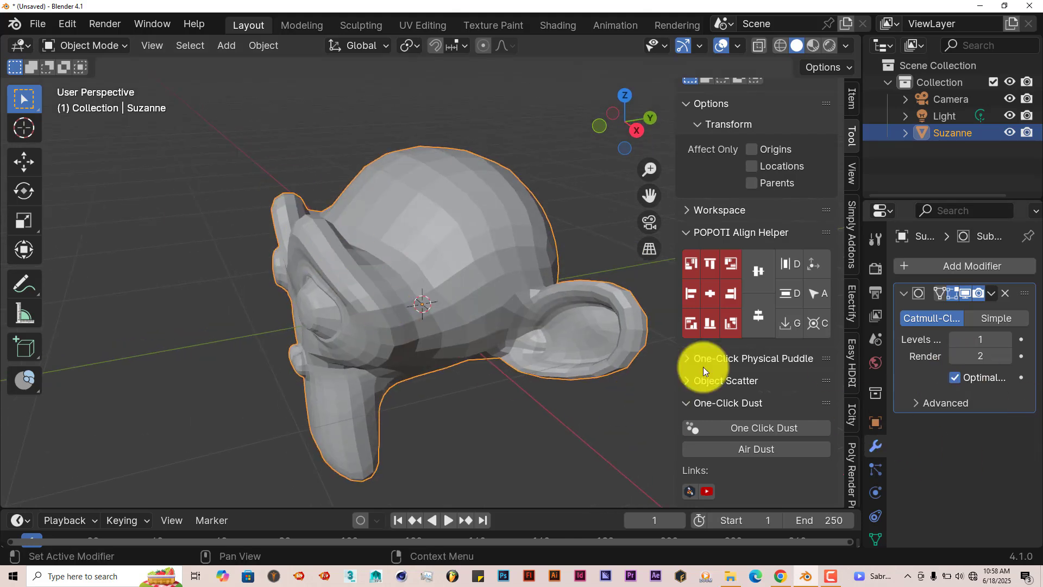
Step: Set the Subdivision Surface viewport level to 2 and apply the modifier to the monkey head
{"action": "left_click", "coordinate": [1002, 339]}
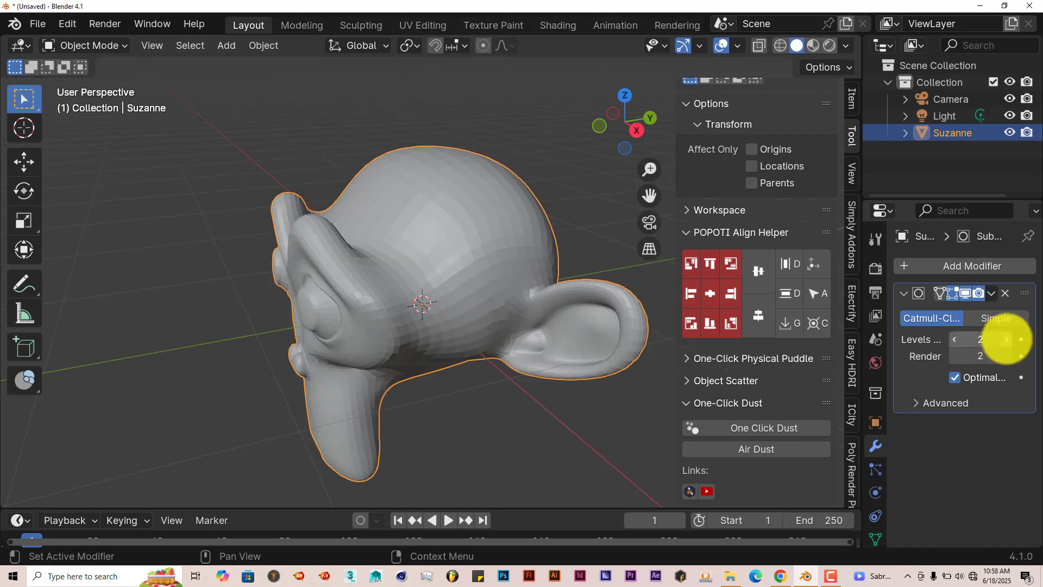
{"action": "left_click", "coordinate": [992, 294]}
{"action": "left_click", "coordinate": [960, 309]}
Step: Apply Shade Smooth to the monkey head
{"action": "right_click", "coordinate": [561, 197]}
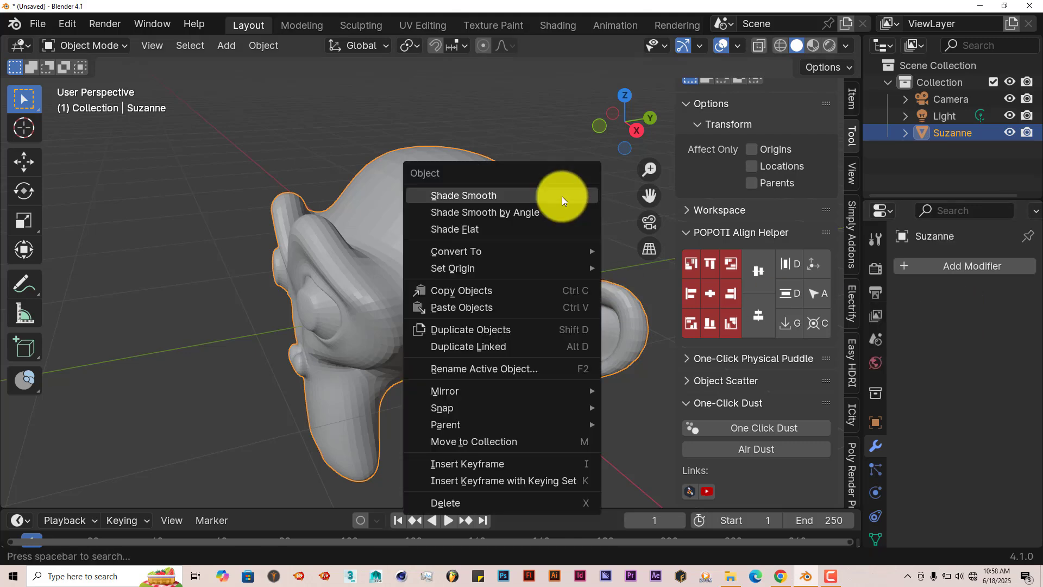
{"action": "left_click", "coordinate": [561, 196]}
{"action": "middle_click_drag", "start_coordinate": [561, 216], "coordinate": [518, 321]}
Step: Set the render engine to Cycles and its device to GPU Compute
{"action": "left_click", "coordinate": [878, 270]}
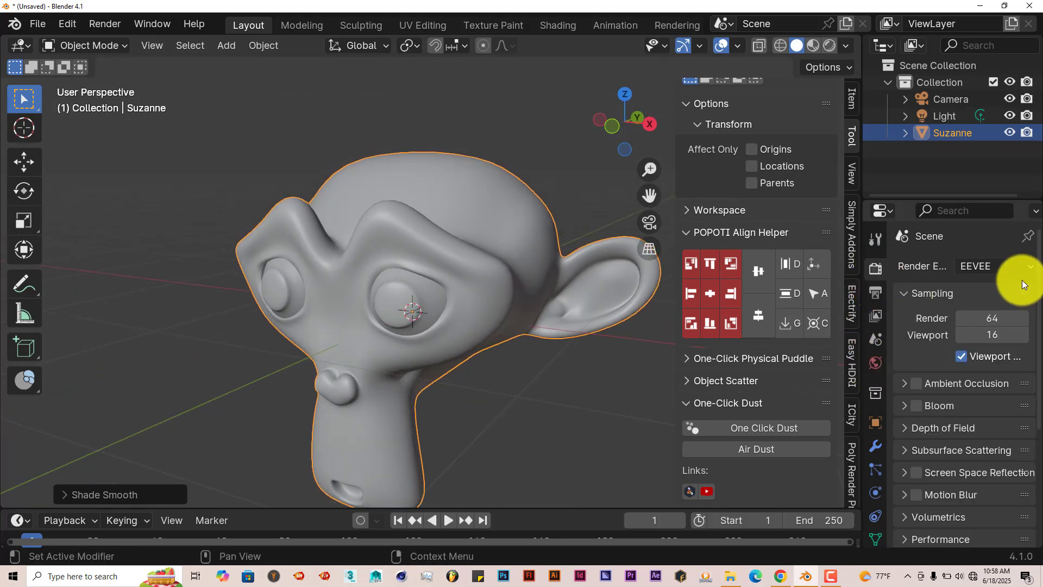
{"action": "left_click", "coordinate": [992, 266]}
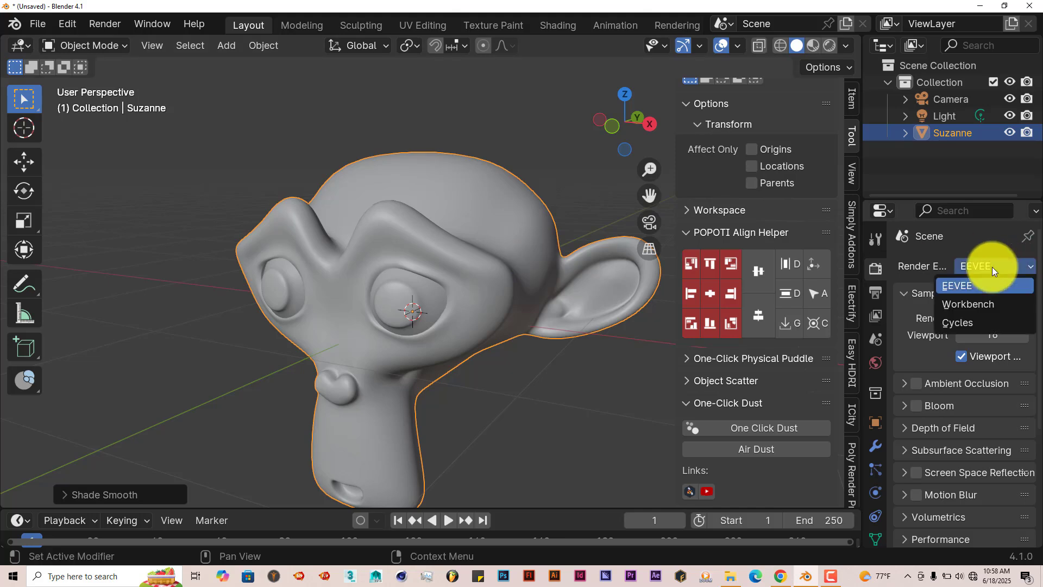
{"action": "left_click", "coordinate": [976, 324]}
{"action": "left_click", "coordinate": [994, 307]}
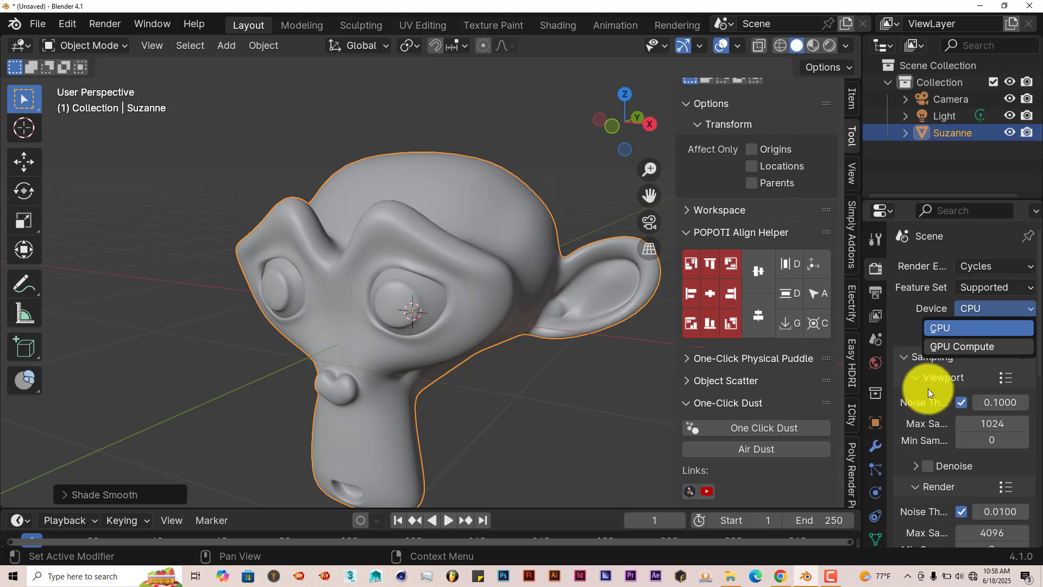
{"action": "key", "text": "g"}
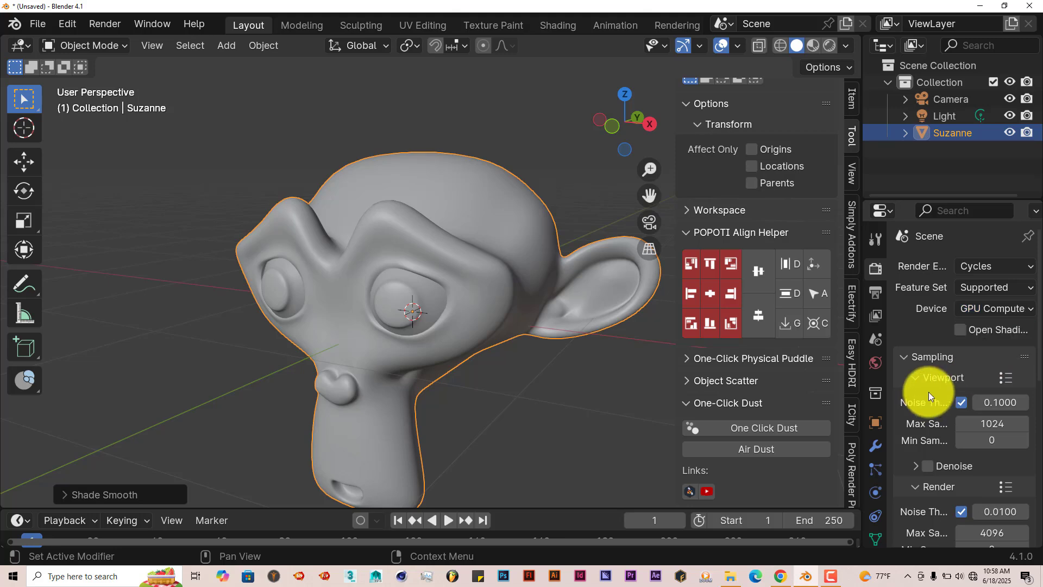
Step: Set the world background to a pale blue with hue 0.615, saturation 0.397 and value 0.606
{"action": "left_click", "coordinate": [876, 364]}
{"action": "left_click", "coordinate": [996, 373]}
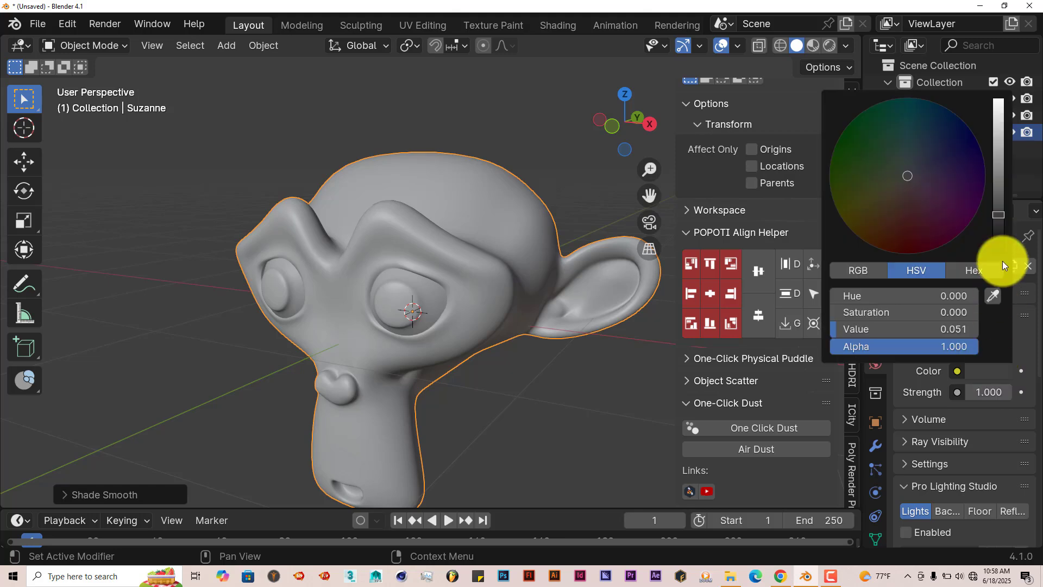
{"action": "left_click_drag", "start_coordinate": [996, 140], "coordinate": [997, 128]}
{"action": "left_click", "coordinate": [918, 163]}
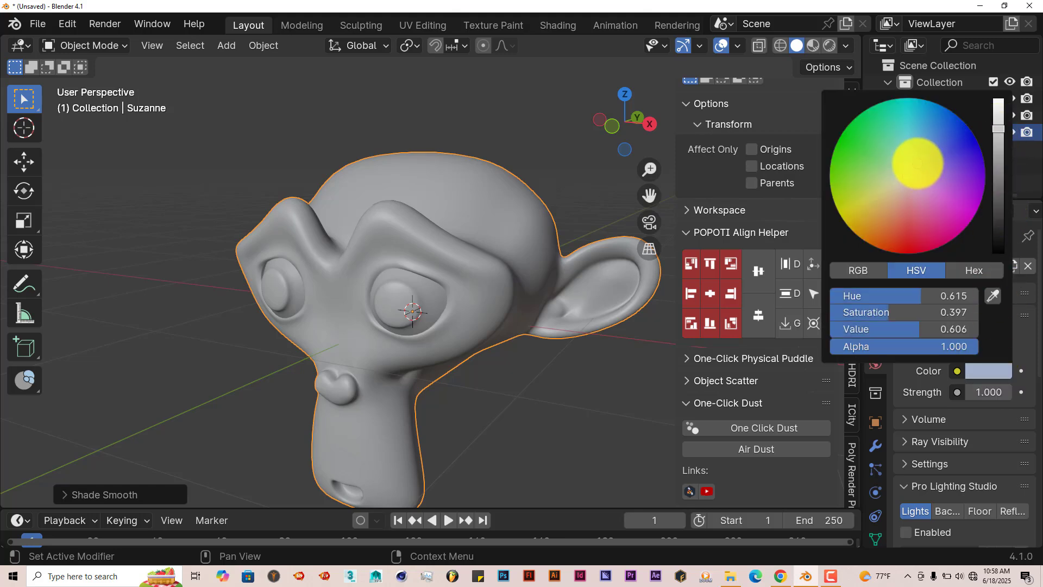
Step: Switch the viewport to Rendered shading with the monkey head in view
{"action": "middle_click_drag", "start_coordinate": [500, 296], "coordinate": [539, 294]}
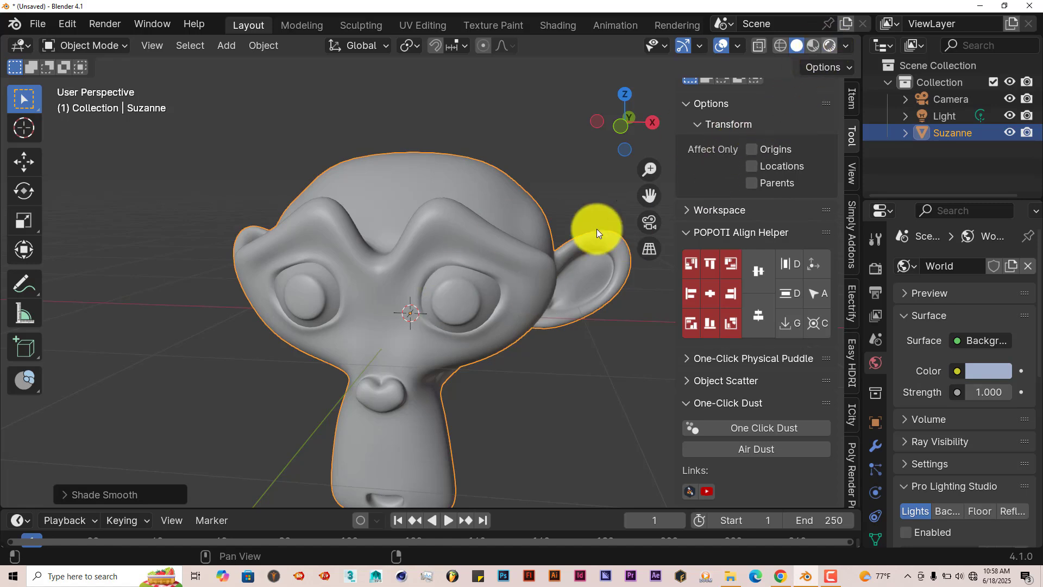
{"action": "key", "text": "z"}
{"action": "middle_click_drag", "start_coordinate": [526, 373], "coordinate": [497, 373]}
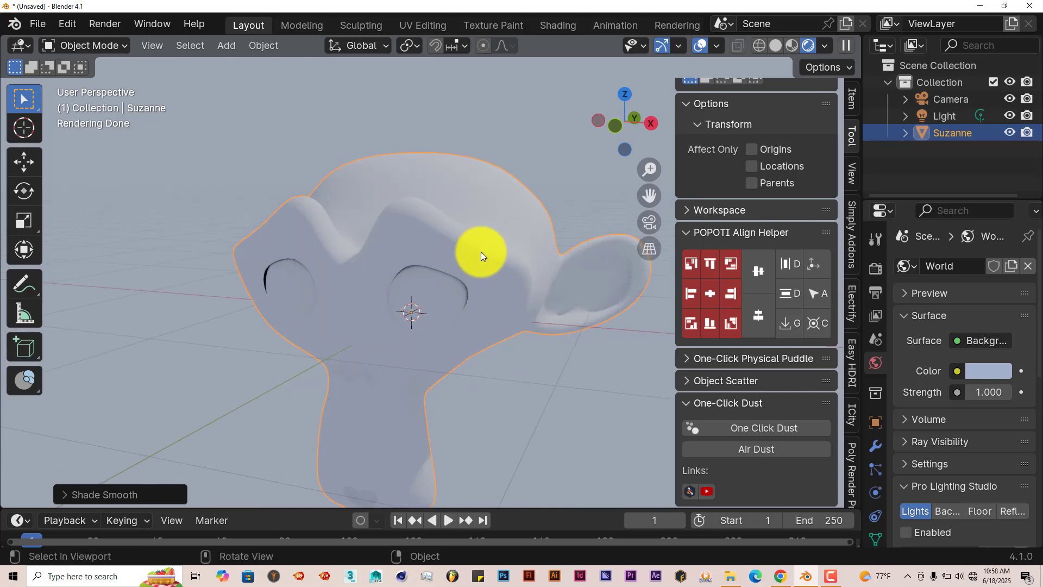
Step: Apply One Click Dust to the monkey head and inspect the dust on its surface up close
{"action": "left_click", "coordinate": [756, 431]}
{"action": "middle_click_drag", "start_coordinate": [570, 380], "coordinate": [535, 344]}
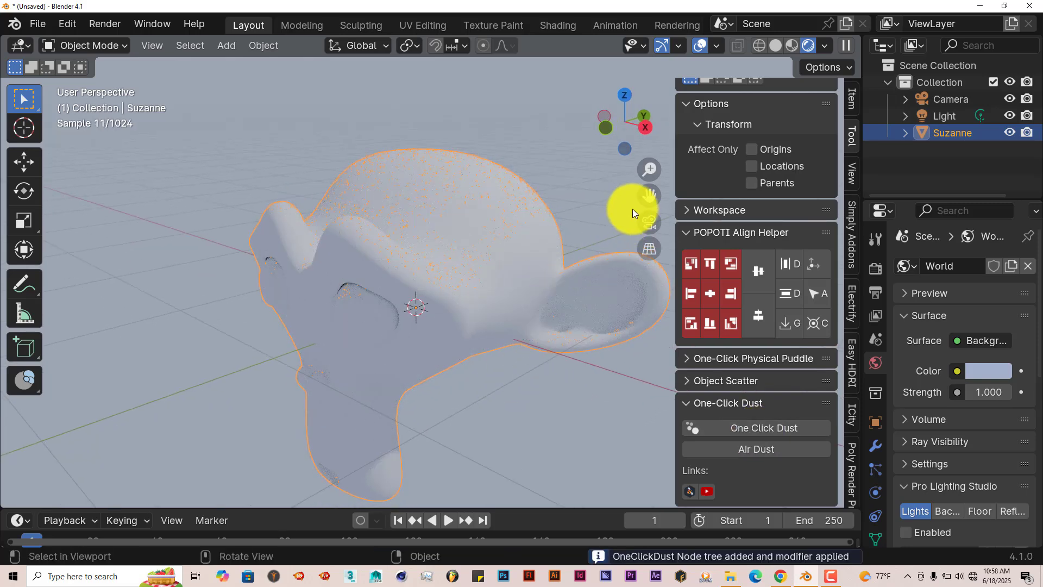
{"action": "left_click_drag", "start_coordinate": [635, 205], "coordinate": [433, 301]}
{"action": "scroll", "coordinate": [433, 302], "scroll_direction": "up", "scroll_amount": 4}
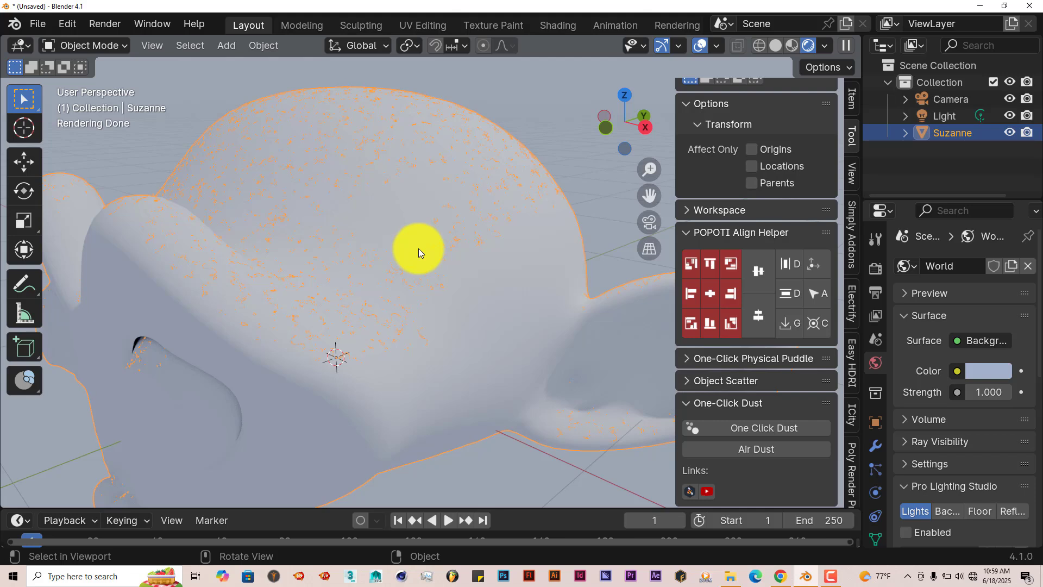
Step: Show the OneClickDust modifier settings in a wider properties area and set the dust Density to 10
{"action": "left_click", "coordinate": [876, 446]}
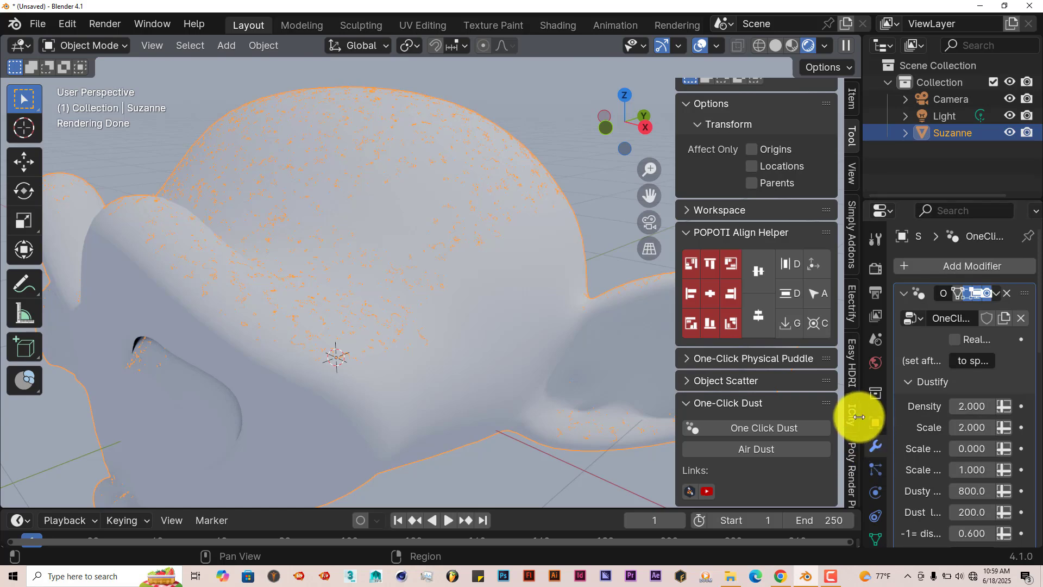
{"action": "left_click_drag", "start_coordinate": [860, 415], "coordinate": [769, 412]}
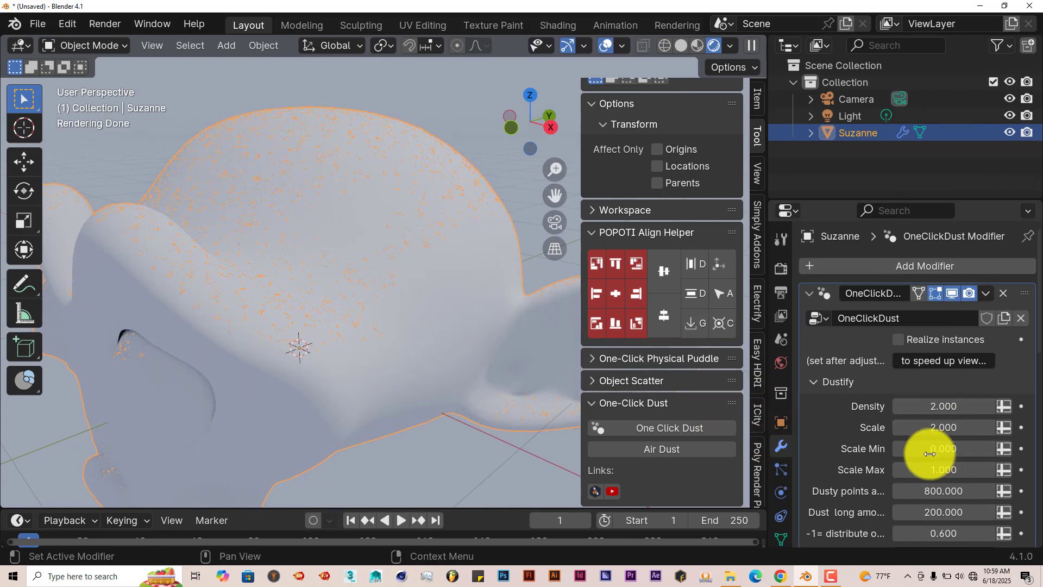
{"action": "left_click", "coordinate": [933, 408]}
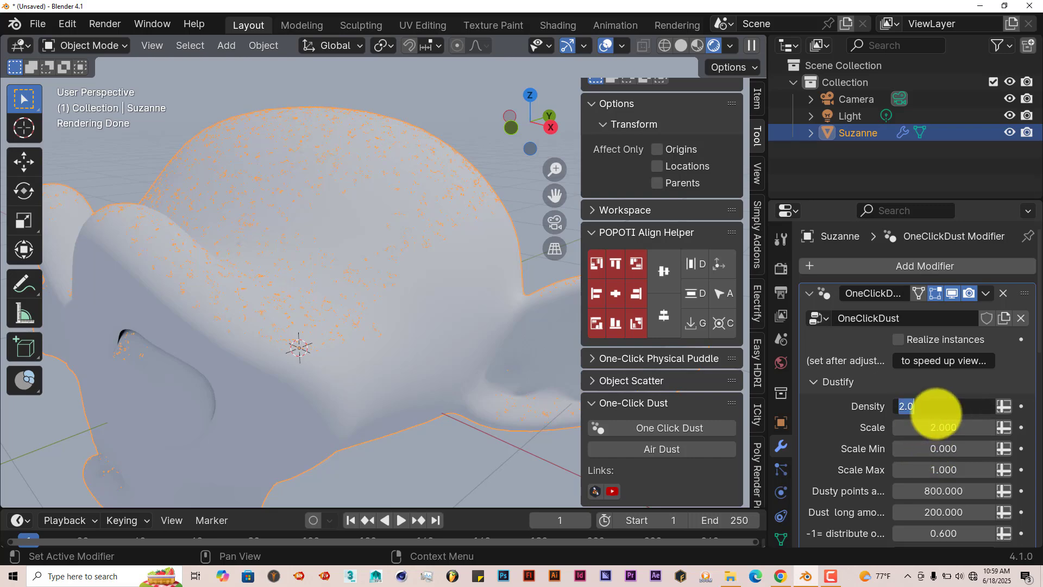
{"action": "type", "text": "10"}
{"action": "key", "text": "Return"}
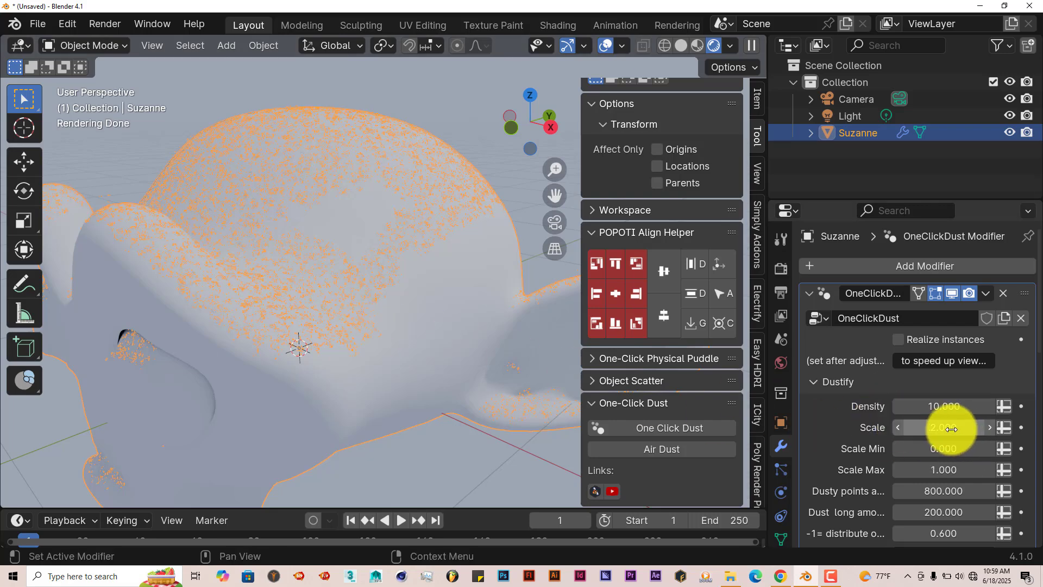
Step: Set the dust Scale to 4 in the OneClickDust modifier and check the dust on the monkey head
{"action": "left_click", "coordinate": [951, 428]}
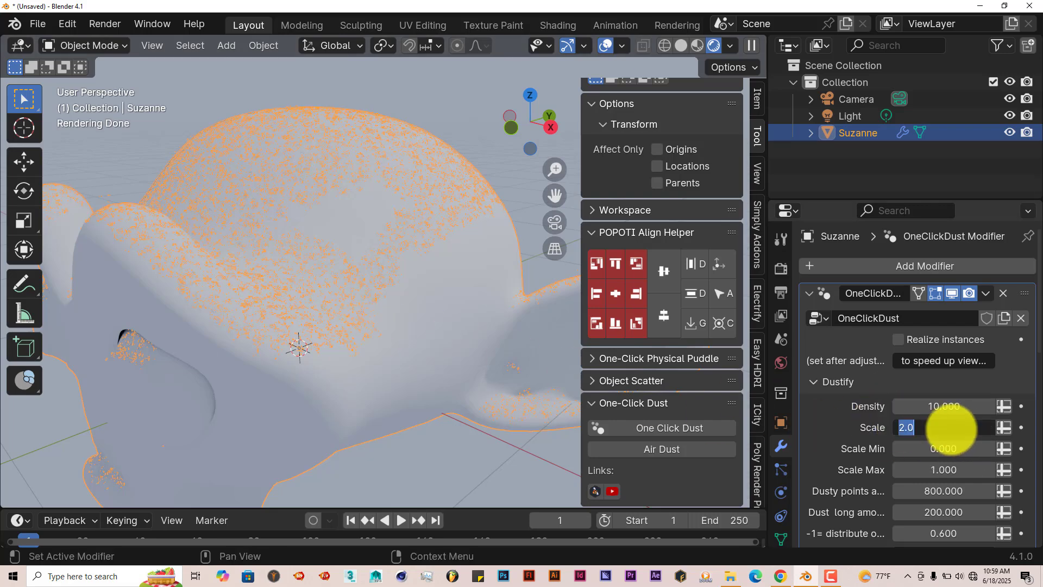
{"action": "type", "text": "4"}
{"action": "key", "text": "Return"}
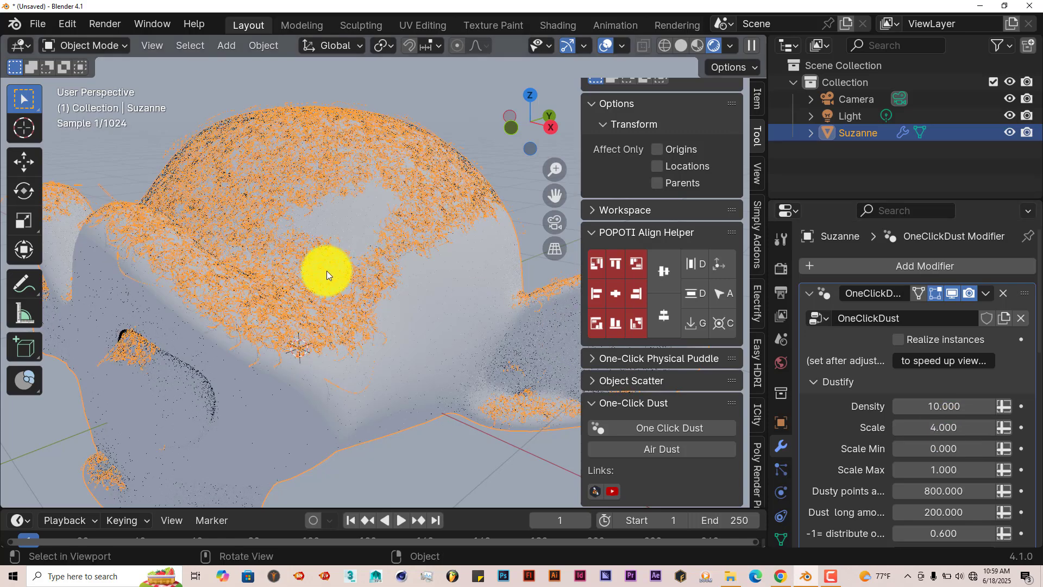
{"action": "middle_click_drag", "start_coordinate": [326, 270], "coordinate": [351, 265]}
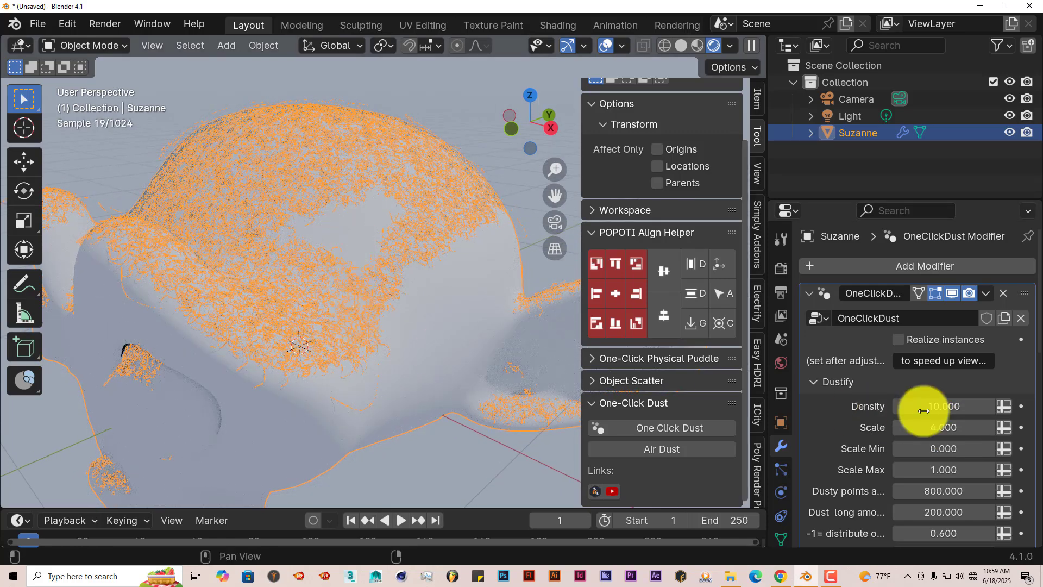
{"action": "left_click", "coordinate": [374, 325]}
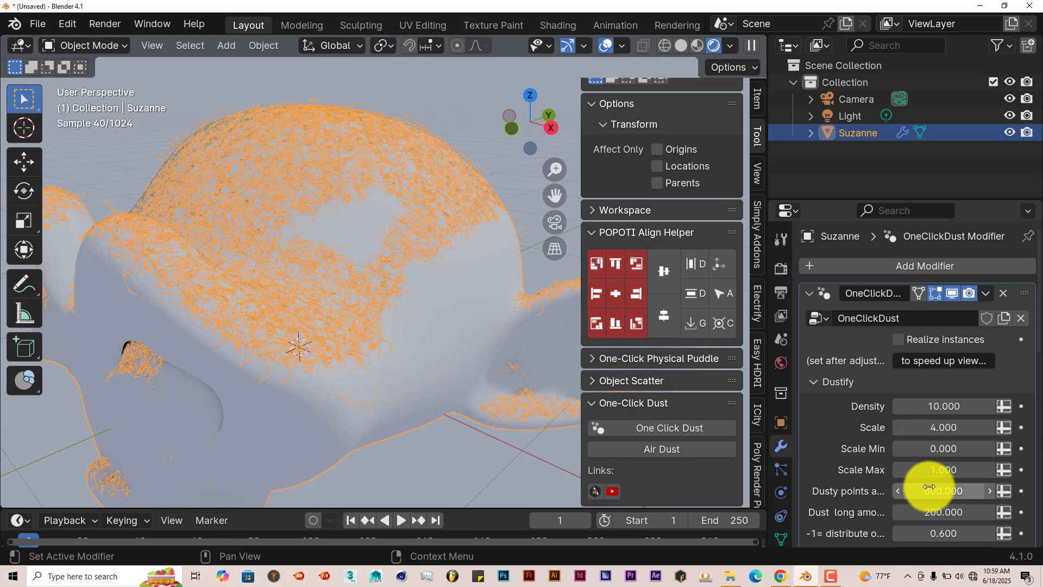
Step: Inspect the enlarged dust around the head with the viewport overlays hidden, and turn the overlays back on
{"action": "scroll", "coordinate": [929, 483], "scroll_direction": "down", "scroll_amount": 2}
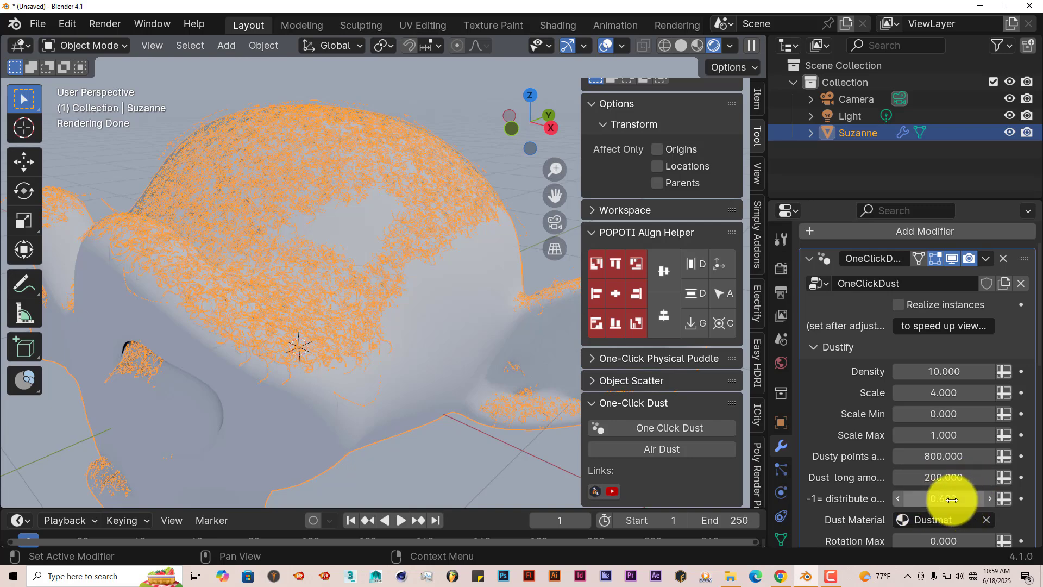
{"action": "scroll", "coordinate": [945, 498], "scroll_direction": "down", "scroll_amount": 4}
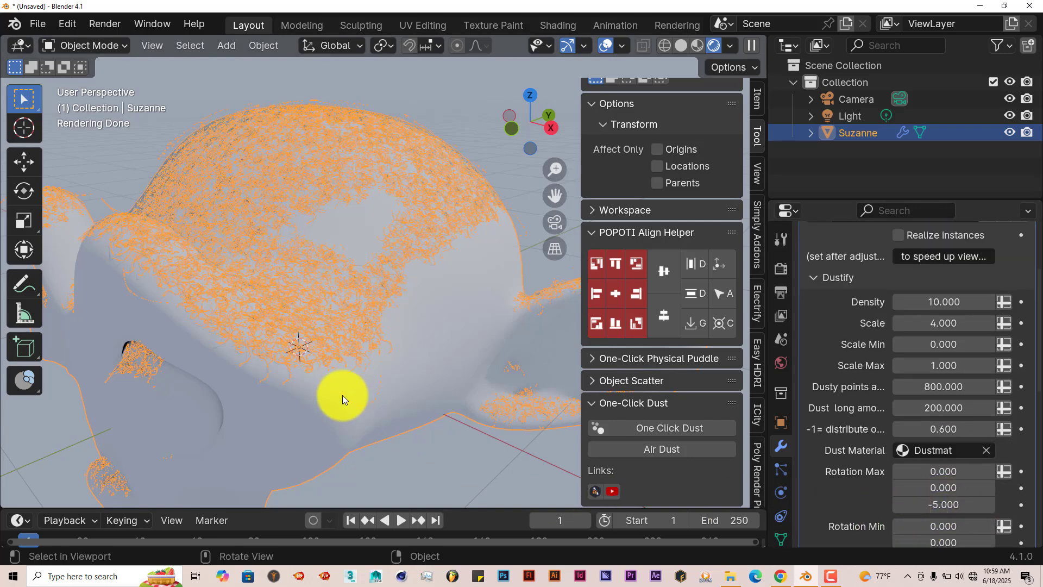
{"action": "middle_click_drag", "start_coordinate": [360, 369], "coordinate": [399, 344]}
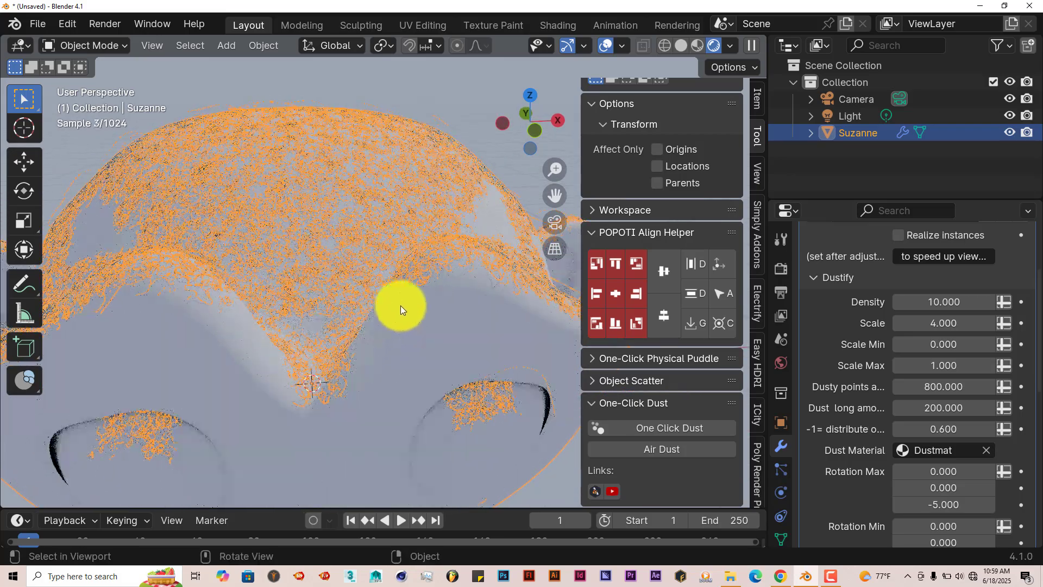
{"action": "scroll", "coordinate": [418, 303], "scroll_direction": "up", "scroll_amount": 2}
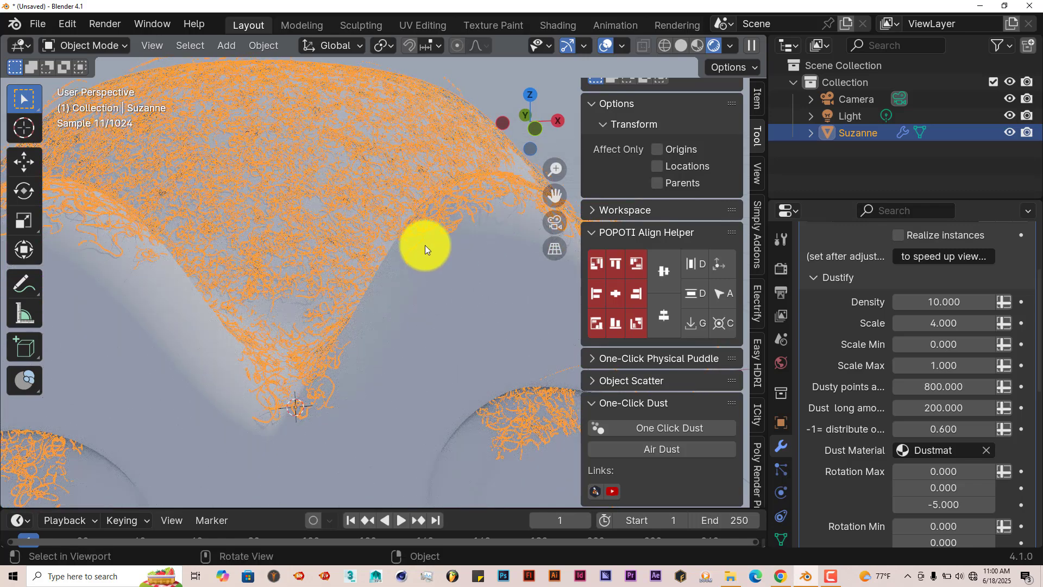
{"action": "left_click", "coordinate": [605, 45]}
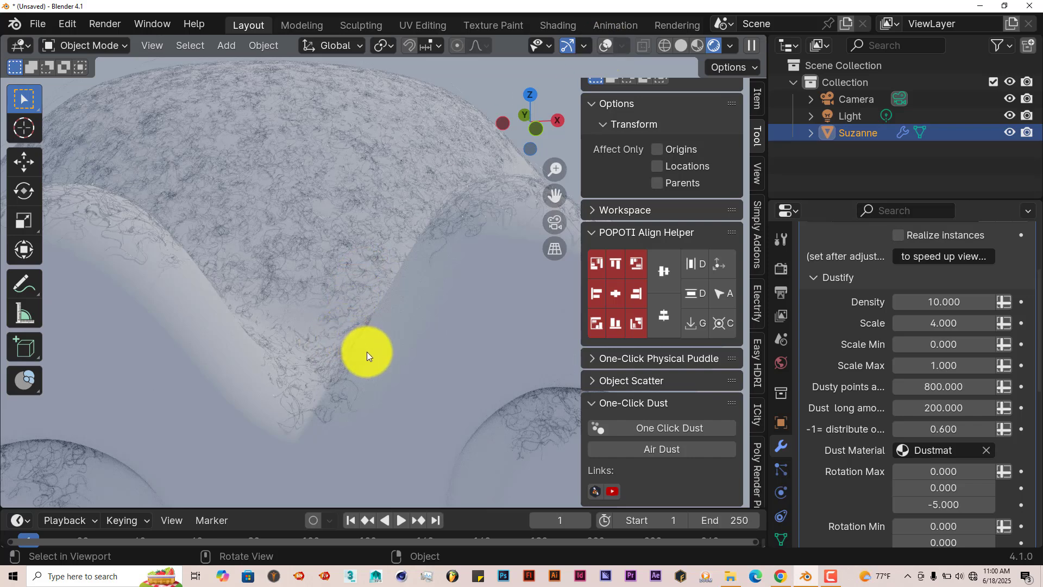
{"action": "middle_click_drag", "start_coordinate": [367, 351], "coordinate": [334, 346]}
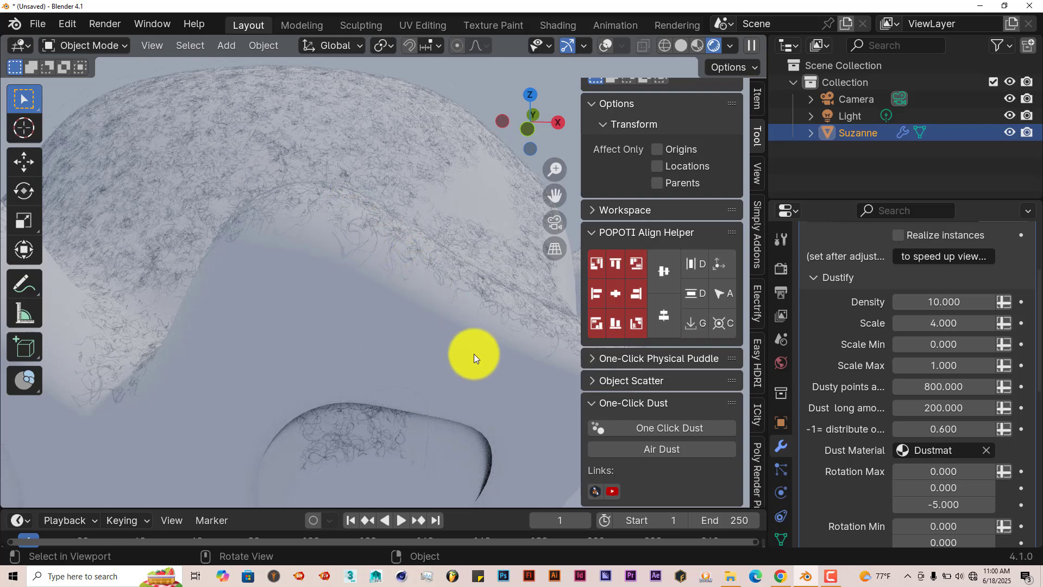
{"action": "middle_click_drag", "start_coordinate": [462, 355], "coordinate": [434, 351]}
{"action": "scroll", "coordinate": [455, 363], "scroll_direction": "down", "scroll_amount": 3}
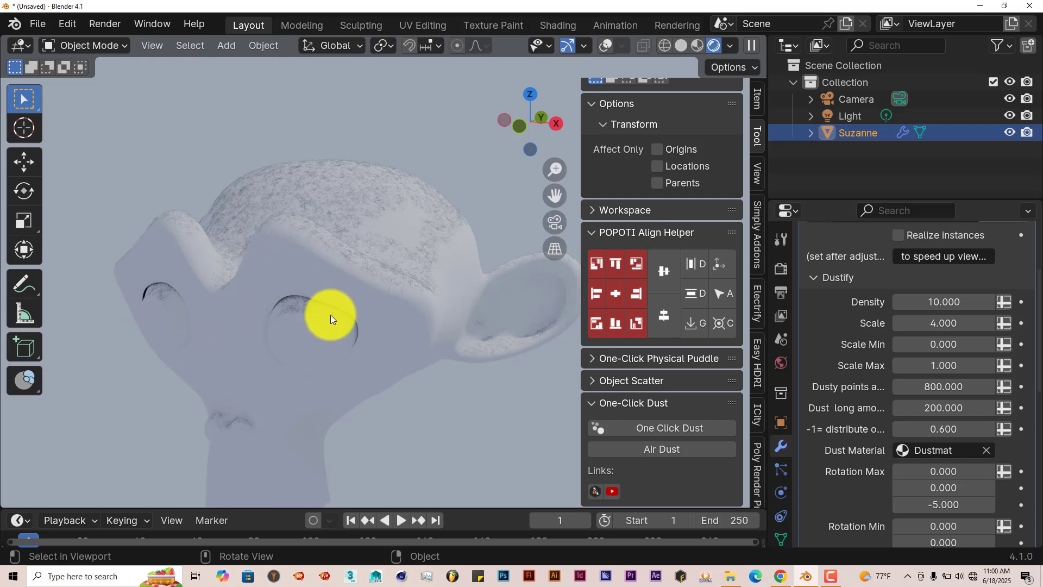
{"action": "middle_click_drag", "start_coordinate": [331, 319], "coordinate": [421, 320]}
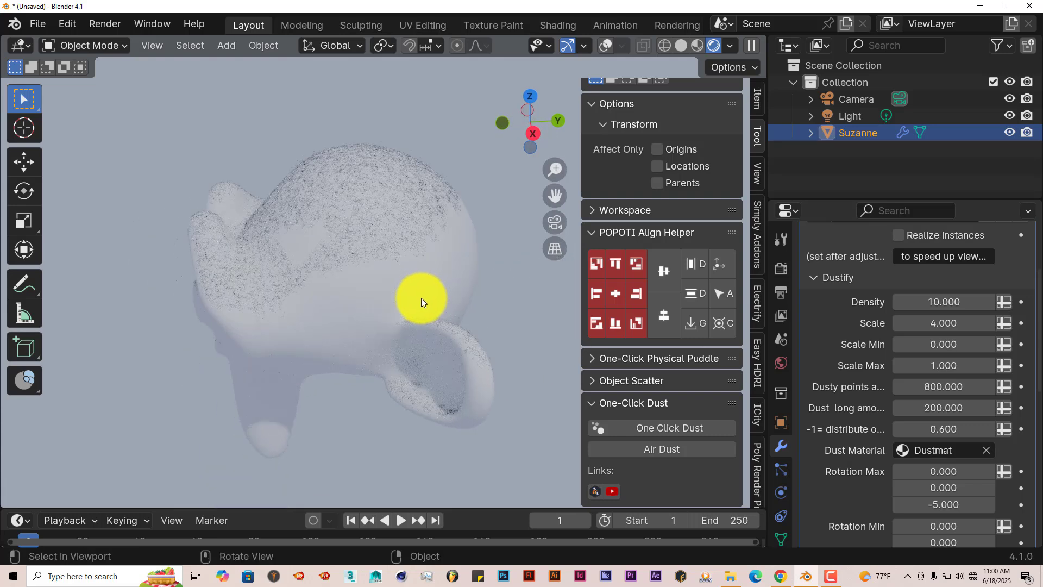
{"action": "left_click", "coordinate": [608, 47]}
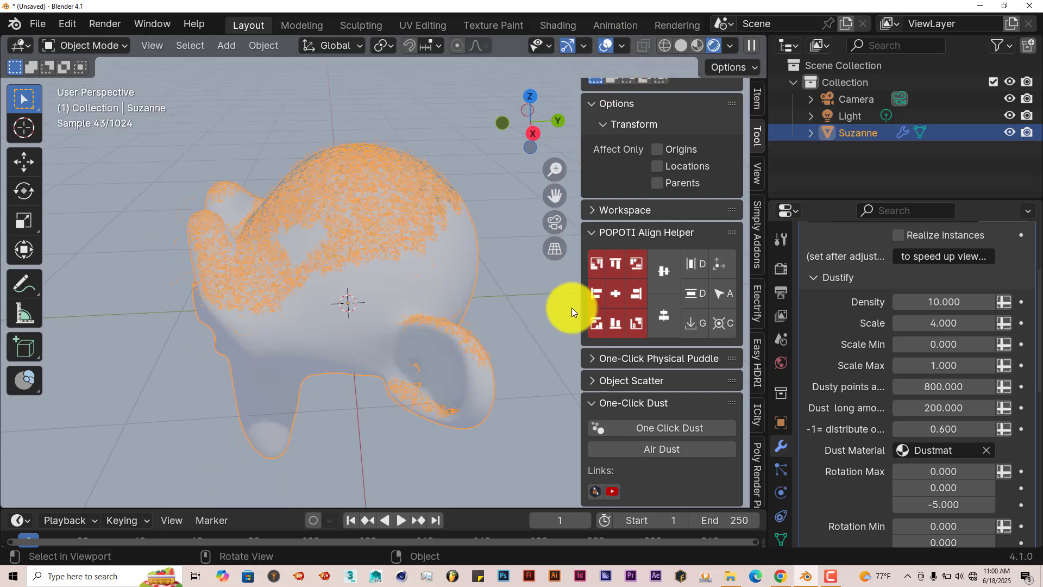
Step: Set the X value of the dust's Rotation Max to 0.44
{"action": "scroll", "coordinate": [954, 432], "scroll_direction": "down", "scroll_amount": 2}
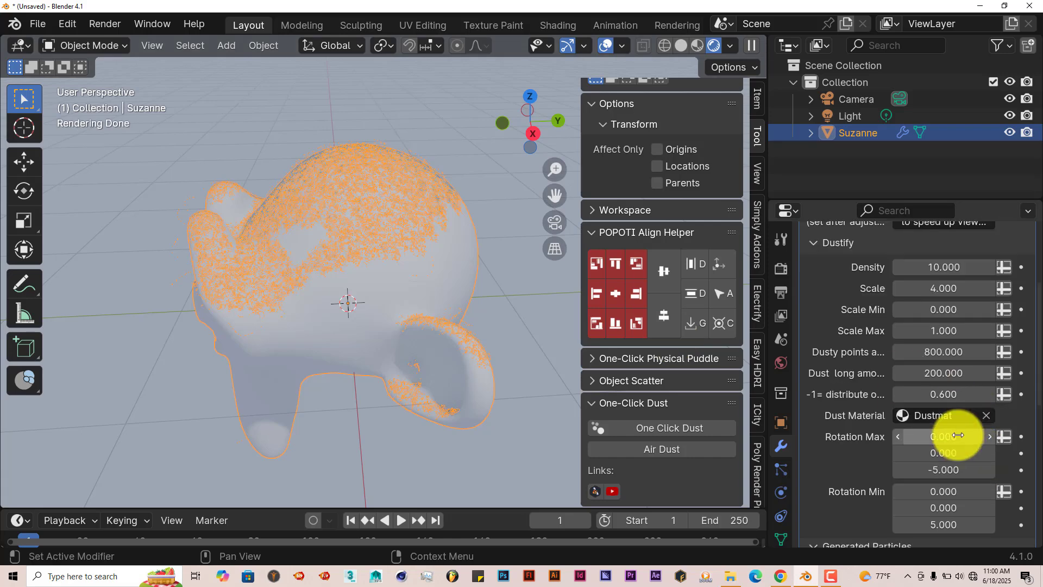
{"action": "scroll", "coordinate": [384, 395], "scroll_direction": "up", "scroll_amount": 1}
{"action": "scroll", "coordinate": [383, 394], "scroll_direction": "up", "scroll_amount": 2}
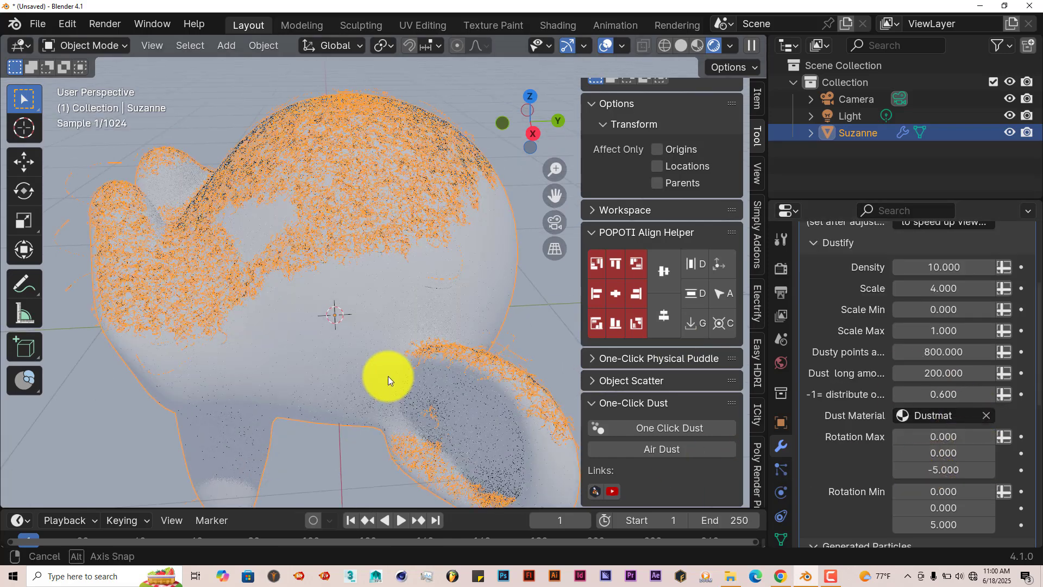
{"action": "left_click_drag", "start_coordinate": [945, 436], "coordinate": [140, 437]}
{"action": "left_click", "coordinate": [942, 453]}
{"action": "left_click", "coordinate": [942, 471]}
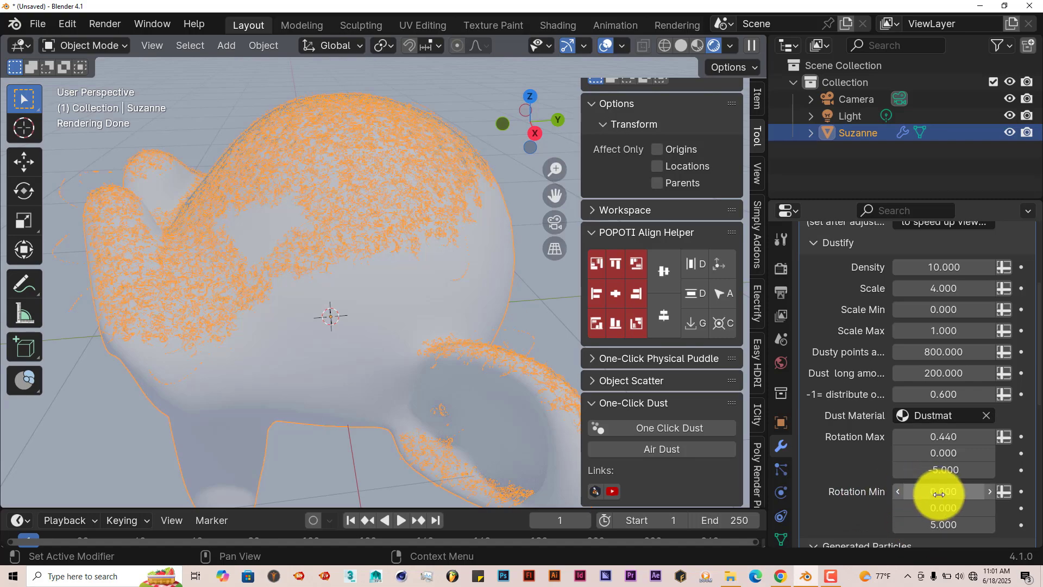
Step: Set the X value of the dust's Rotation Min to 0.73 and view the dust from higher up
{"action": "left_click_drag", "start_coordinate": [927, 491], "coordinate": [952, 491]}
{"action": "mouse_move", "coordinate": [169, 154]}
{"action": "left_mouse_down"}
{"action": "mouse_move", "coordinate": [147, 155]}
{"action": "mouse_move", "coordinate": [155, 156]}
{"action": "left_mouse_up"}
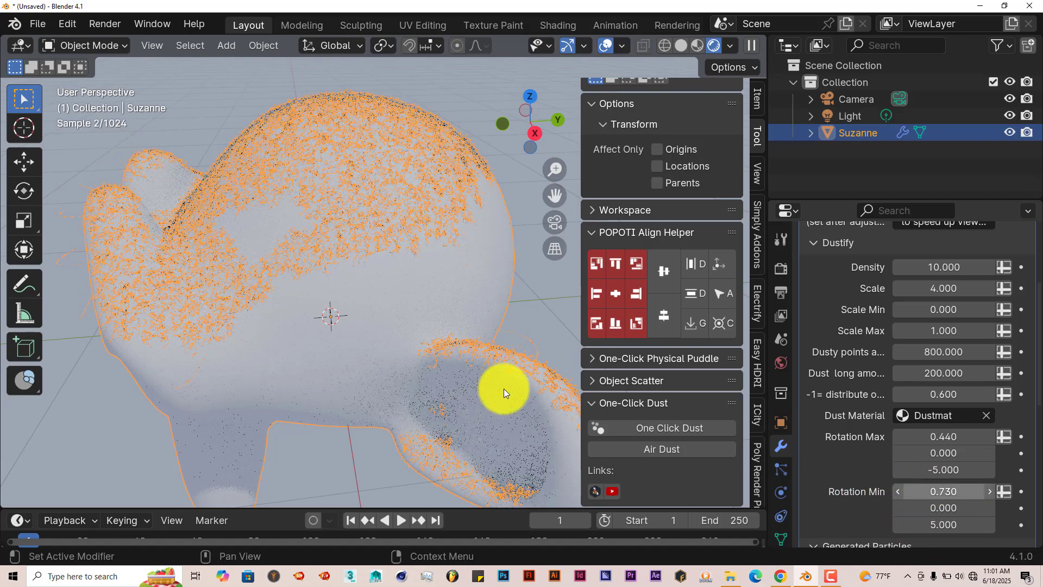
{"action": "middle_click_drag", "start_coordinate": [373, 323], "coordinate": [420, 225]}
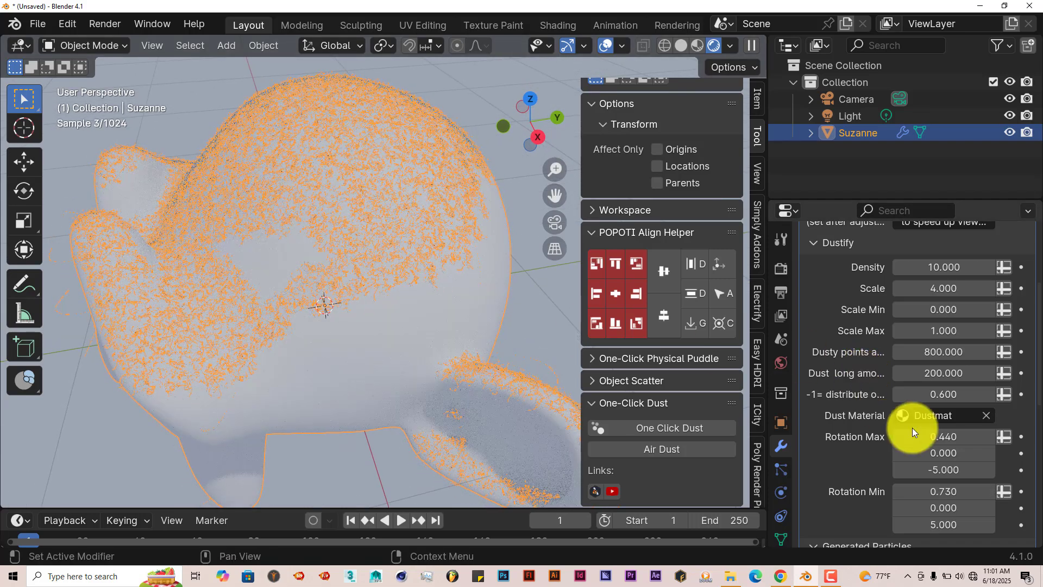
Step: Widen the properties area and review the modifier's Generated Particles and Dust Proximity settings
{"action": "scroll", "coordinate": [911, 428], "scroll_direction": "down", "scroll_amount": 3}
{"action": "scroll", "coordinate": [907, 445], "scroll_direction": "down", "scroll_amount": 3}
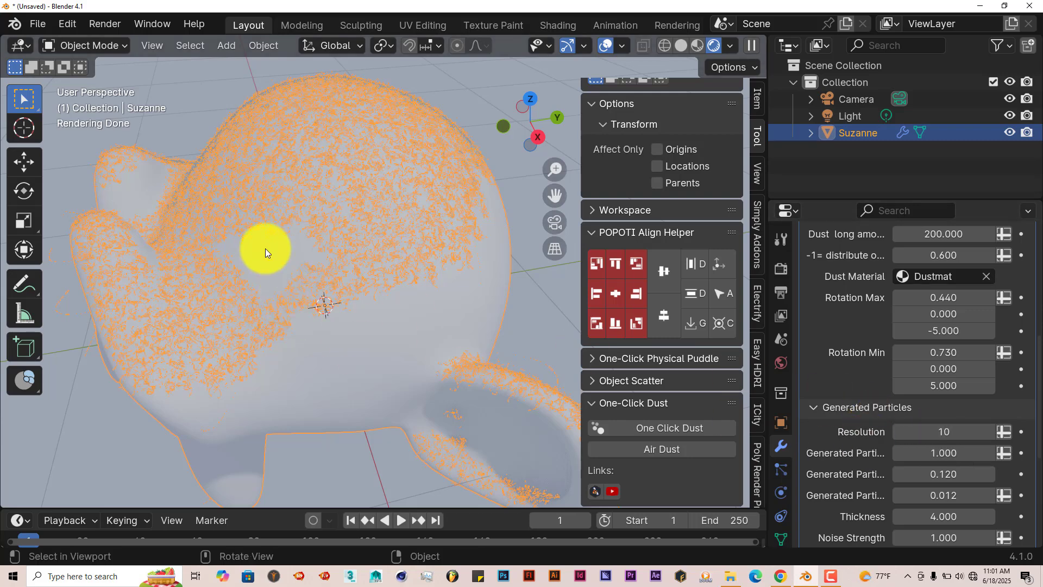
{"action": "scroll", "coordinate": [305, 272], "scroll_direction": "down", "scroll_amount": 5}
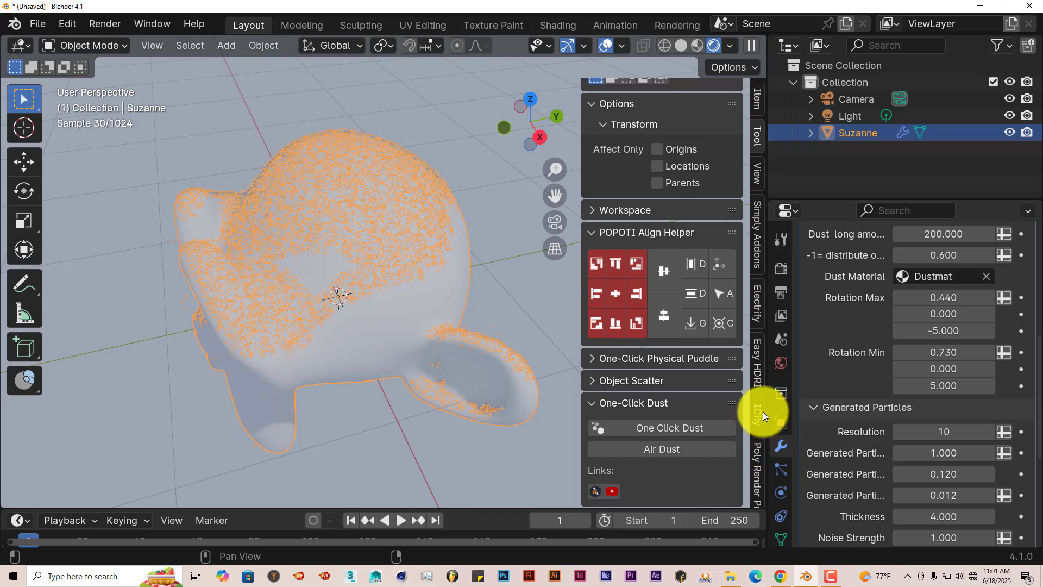
{"action": "left_click_drag", "start_coordinate": [763, 411], "coordinate": [664, 404]}
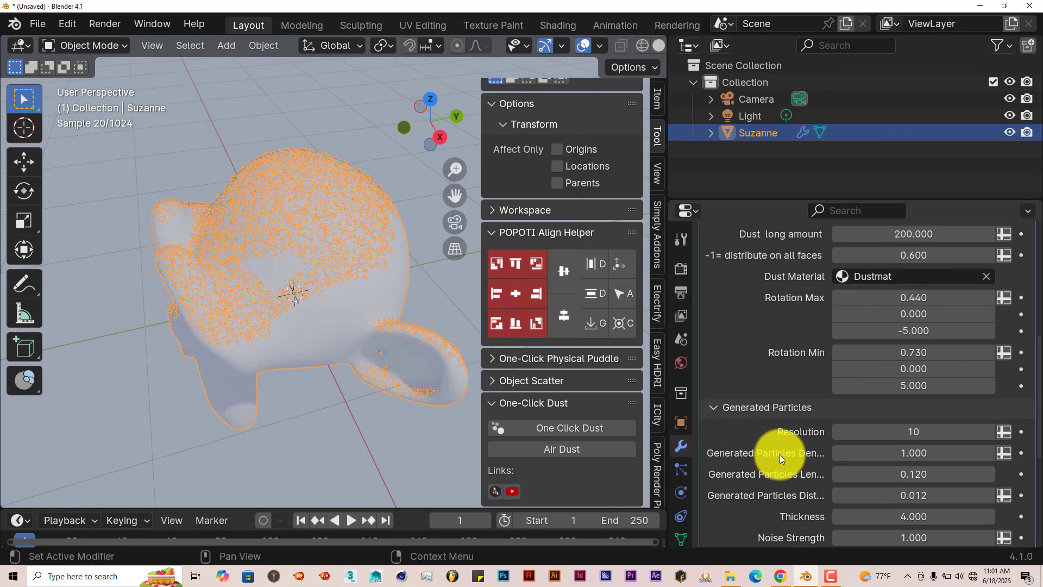
{"action": "scroll", "coordinate": [902, 459], "scroll_direction": "down", "scroll_amount": 3}
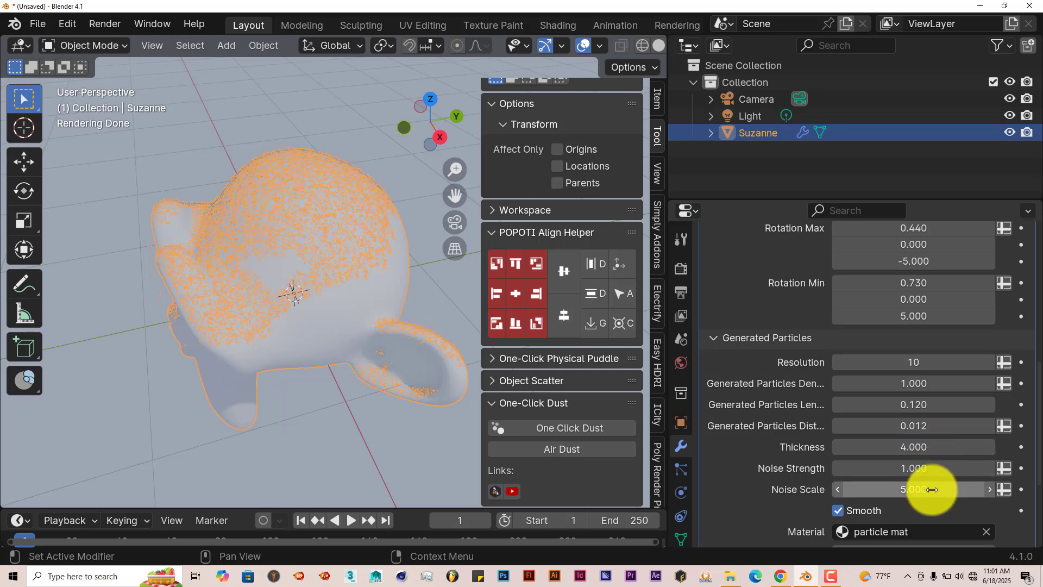
{"action": "scroll", "coordinate": [931, 490], "scroll_direction": "down", "scroll_amount": 6}
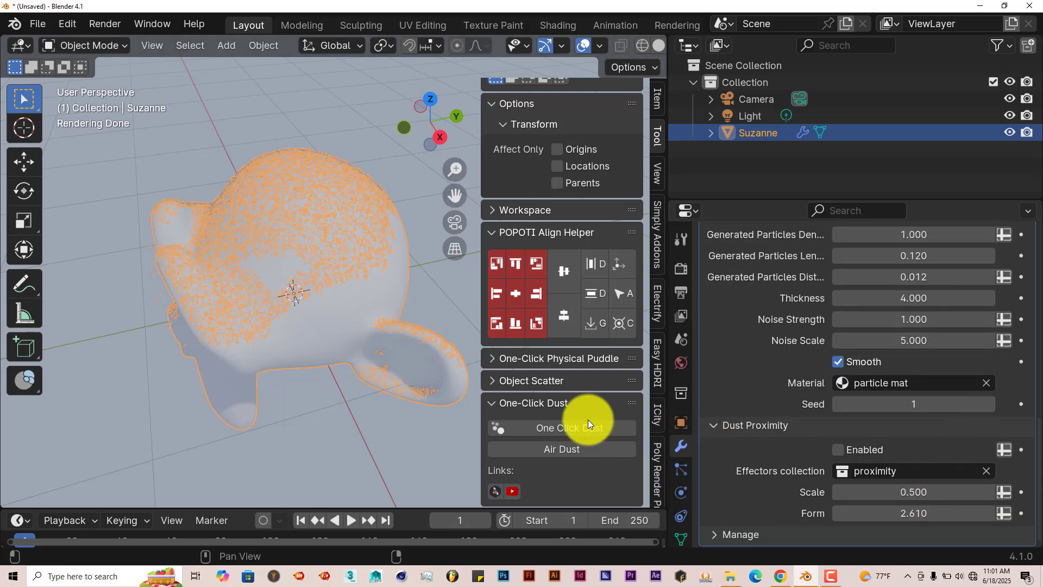
Step: Add Air Dust around the monkey head and select the floating particles to show their settings
{"action": "middle_click_drag", "start_coordinate": [303, 318], "coordinate": [332, 310]}
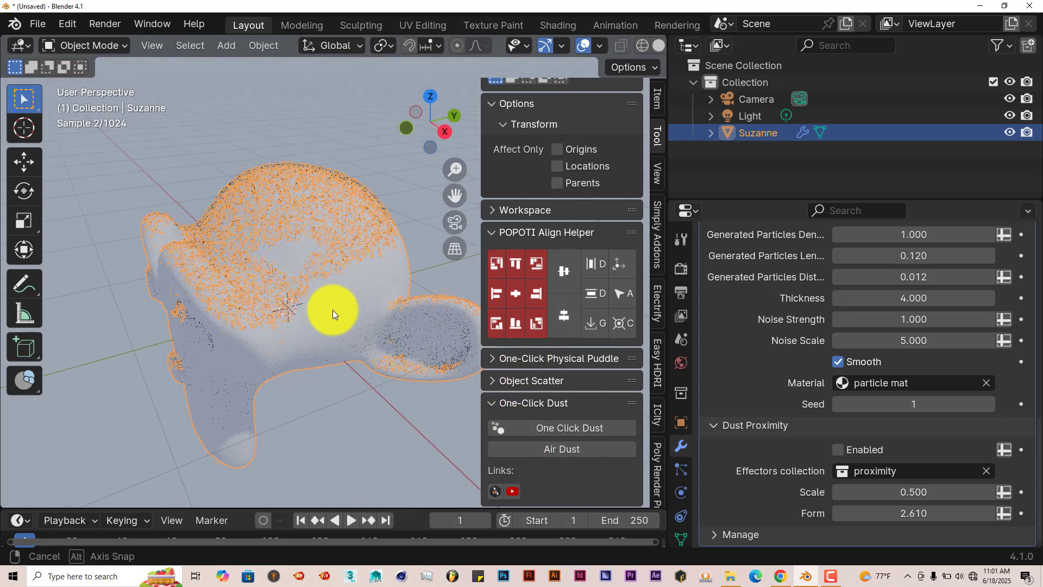
{"action": "left_click", "coordinate": [562, 448]}
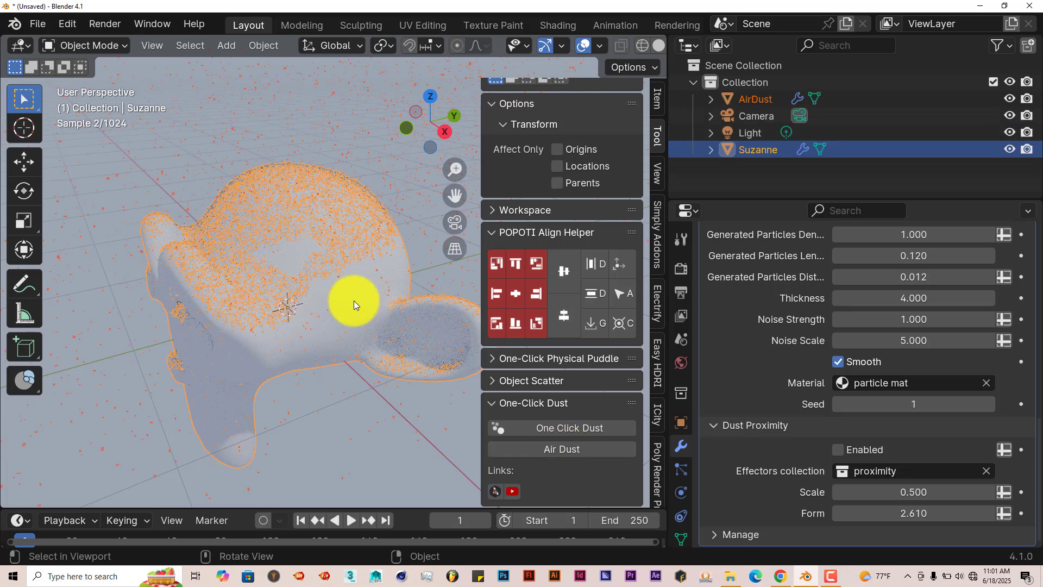
{"action": "middle_click_drag", "start_coordinate": [354, 301], "coordinate": [303, 190]}
{"action": "left_click", "coordinate": [297, 144]}
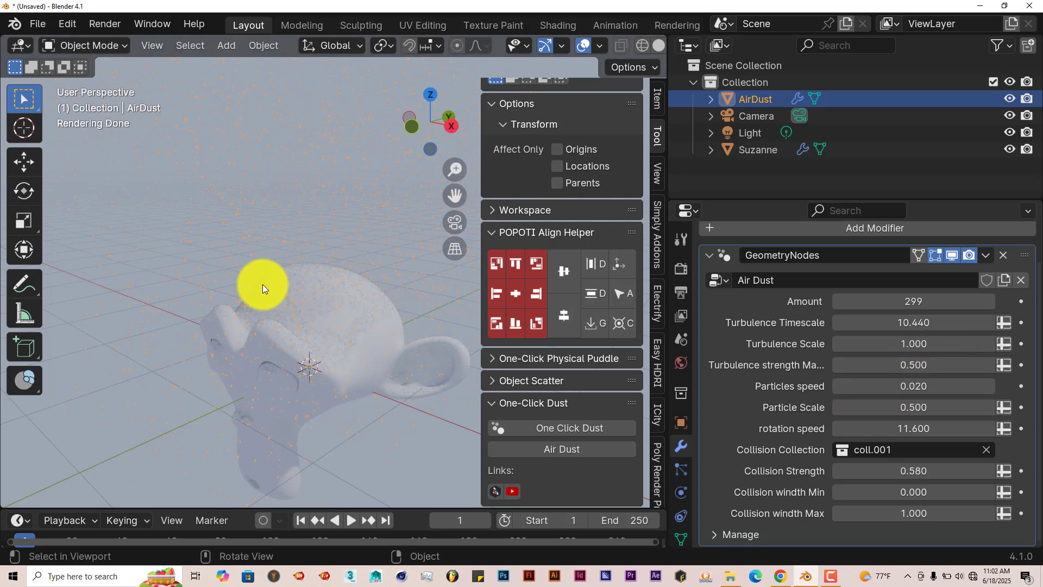
Step: Play the animation to preview the drifting air dust up close, stop it, and review the Air Dust settings
{"action": "middle_click_drag", "start_coordinate": [263, 285], "coordinate": [330, 269]}
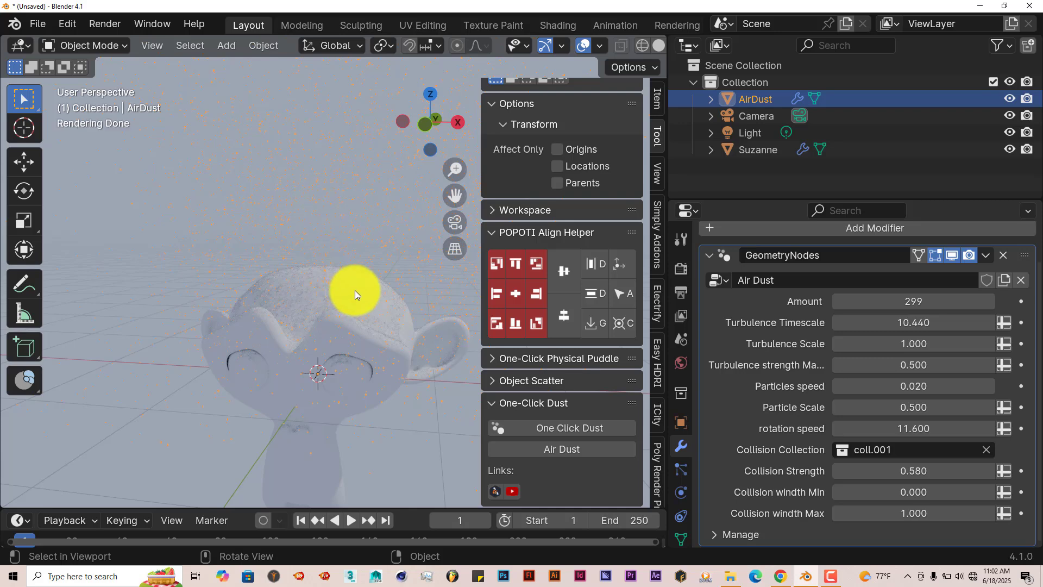
{"action": "scroll", "coordinate": [381, 251], "scroll_direction": "up", "scroll_amount": 4}
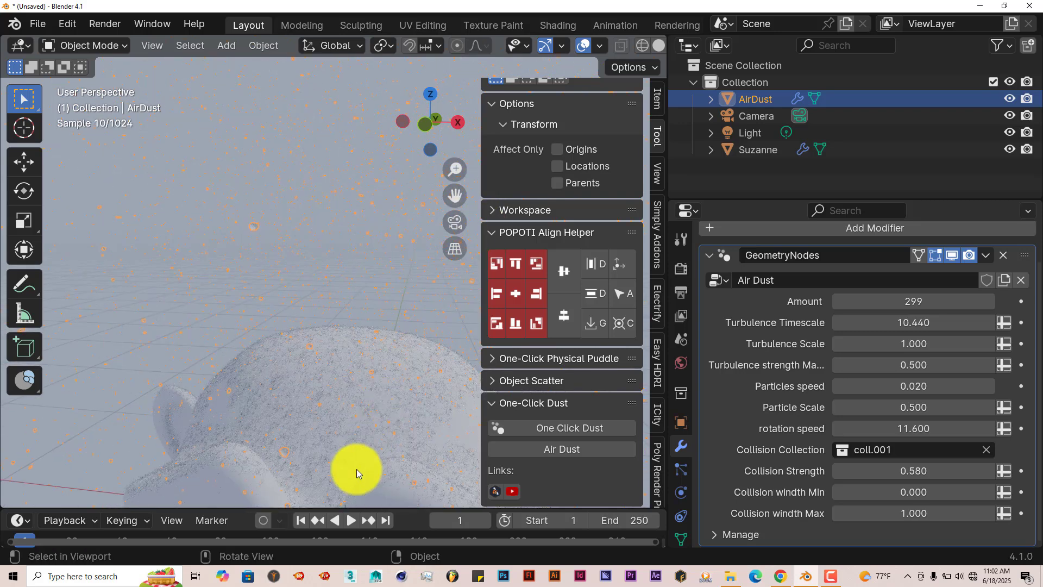
{"action": "left_click", "coordinate": [352, 521]}
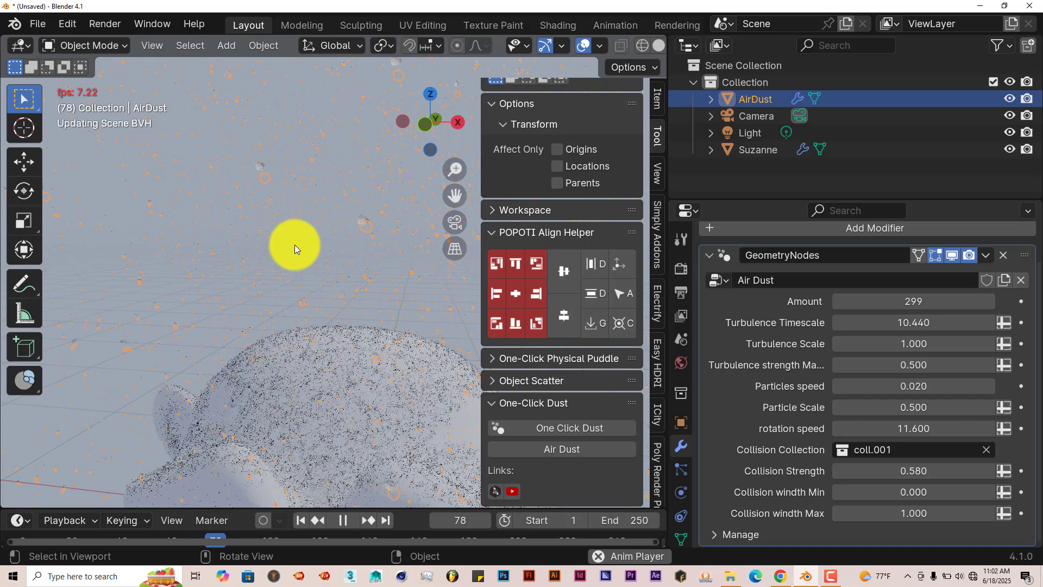
{"action": "left_click", "coordinate": [342, 520]}
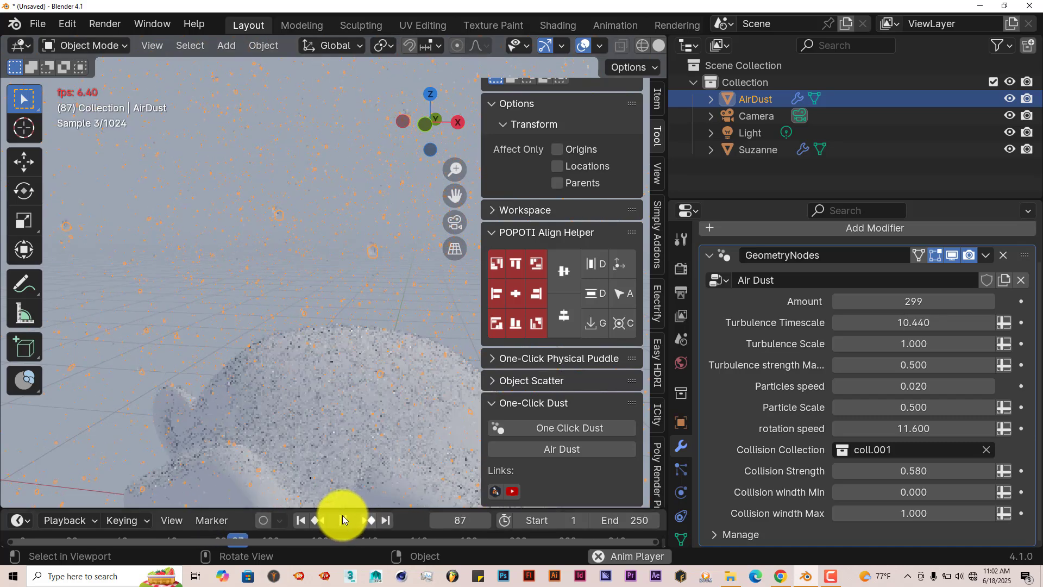
{"action": "left_click", "coordinate": [342, 520]}
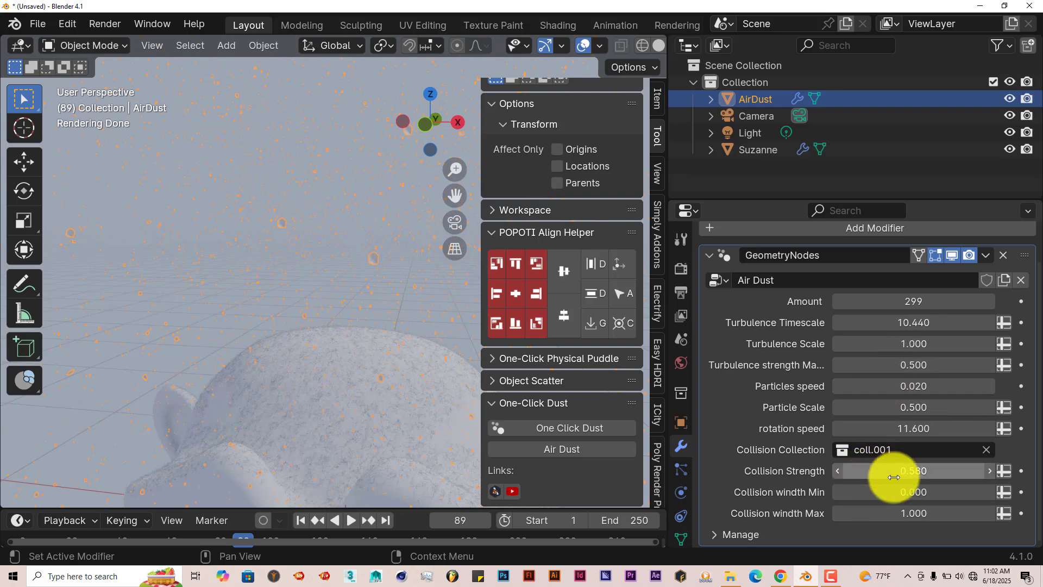
{"action": "scroll", "coordinate": [891, 498], "scroll_direction": "up", "scroll_amount": 2}
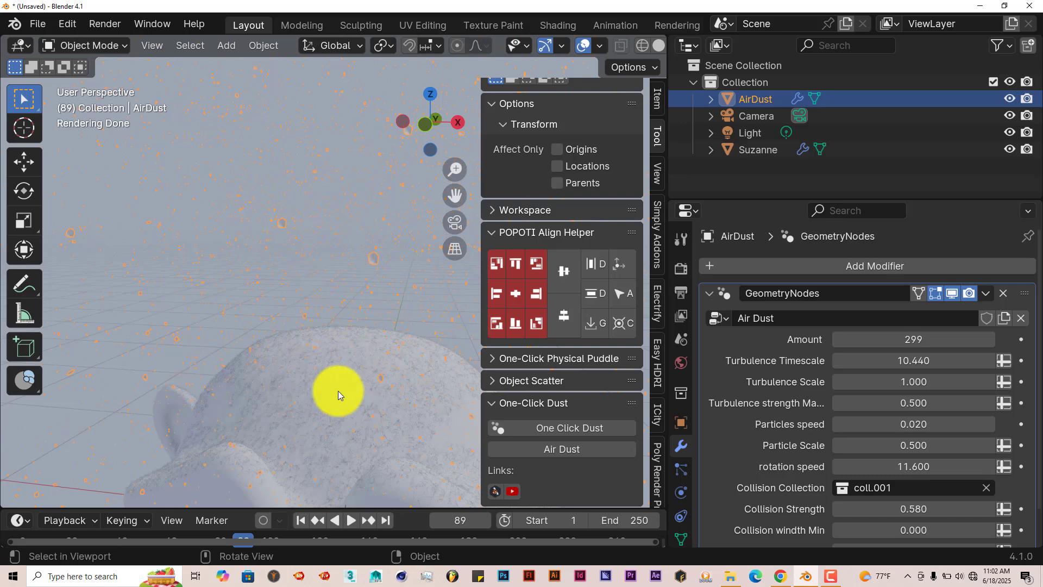
{"action": "middle_click_drag", "start_coordinate": [343, 395], "coordinate": [337, 441]}
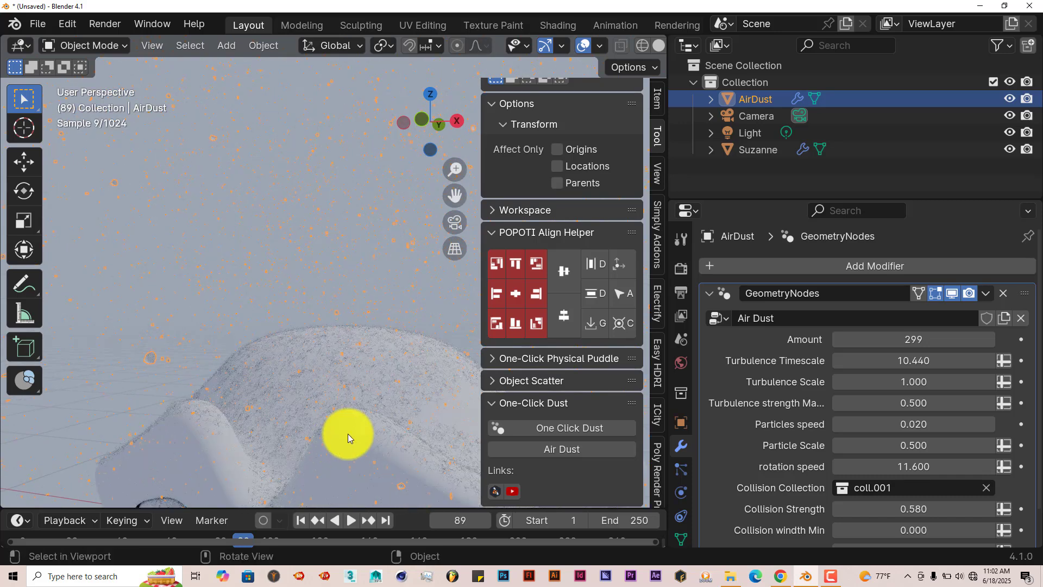